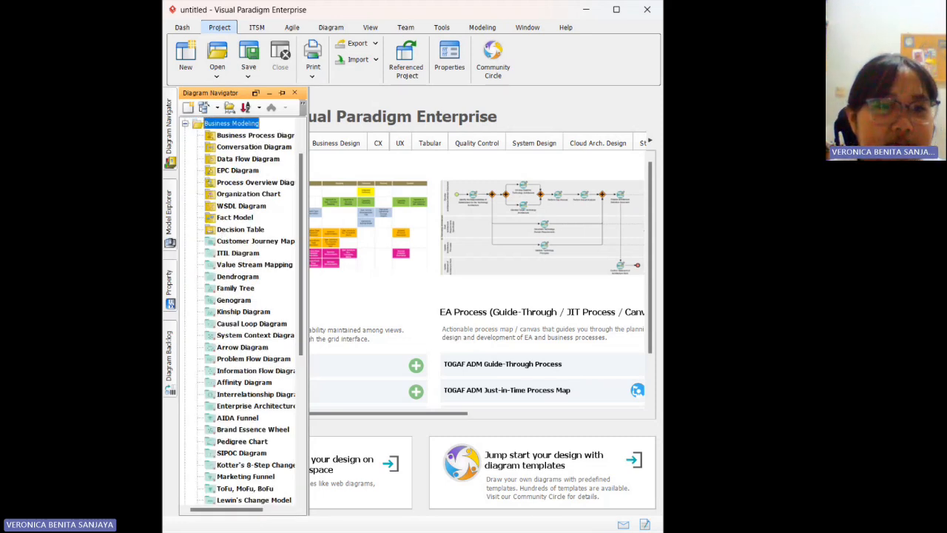
Step: Create a new Business Process Diagram from the Business Modeling category
key(alt+Tab)
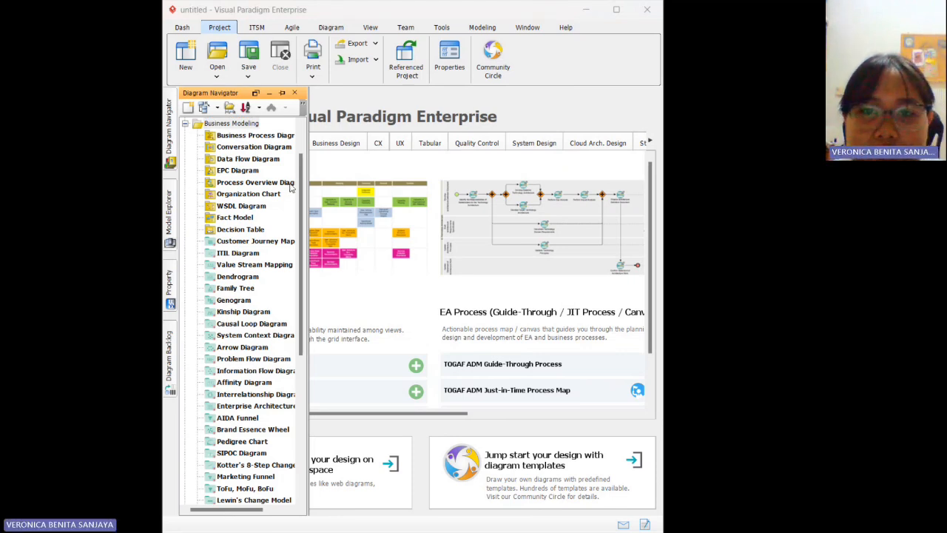
click(257, 137)
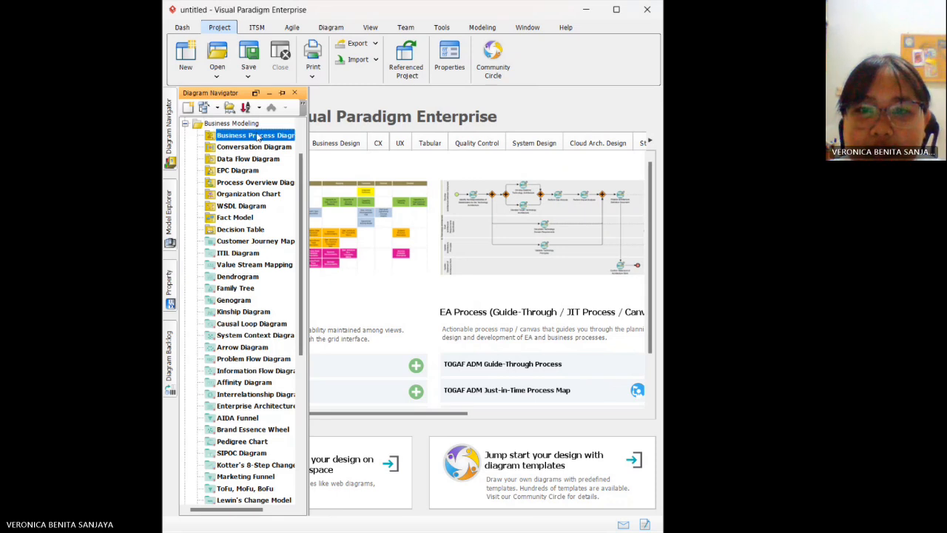
right_click(218, 141)
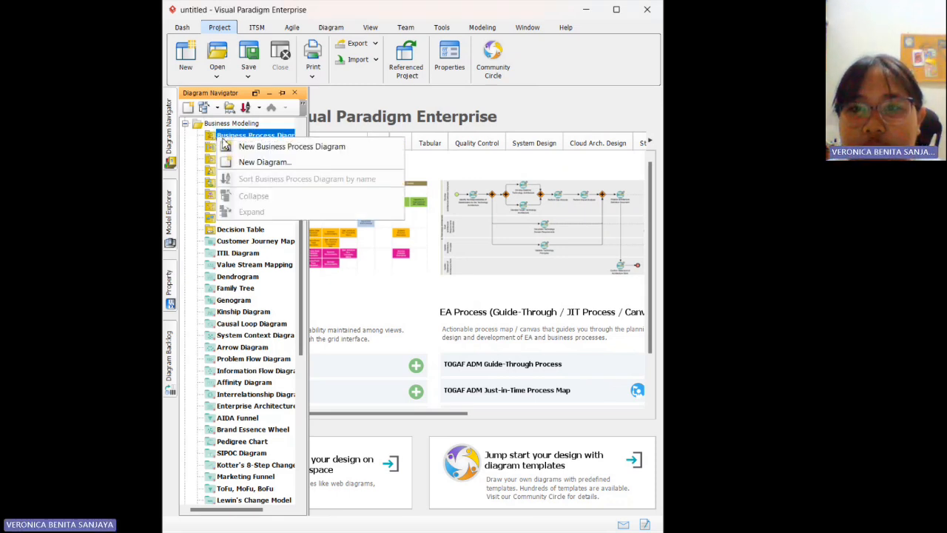
click(244, 147)
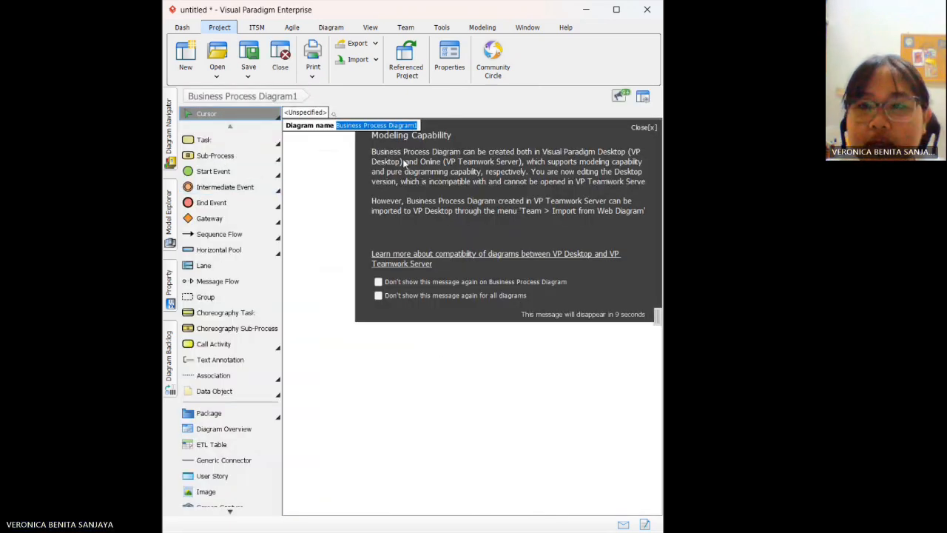
Step: Name the diagram Praktikum Modul 0 and stop the modeling capability message from showing again on Business Process Diagrams
key(BackSpace)
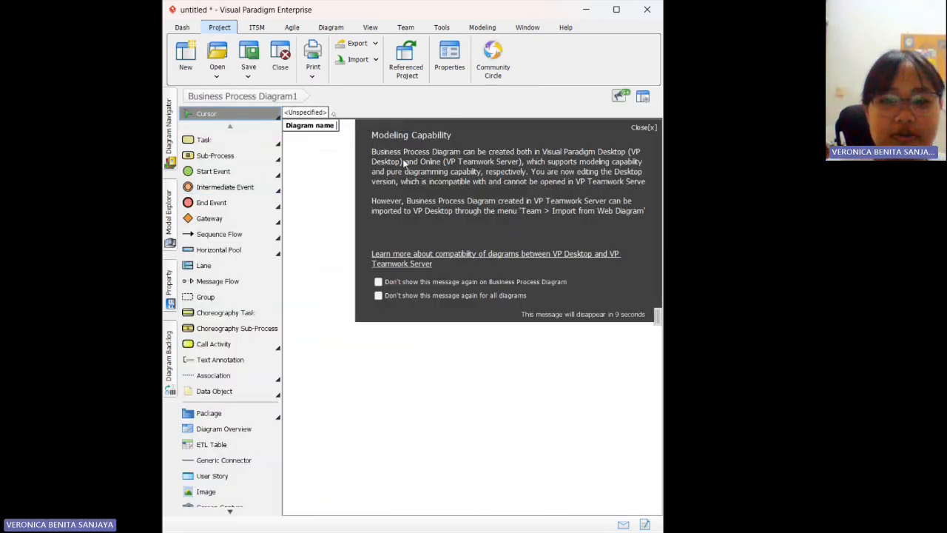
text(Prakt)
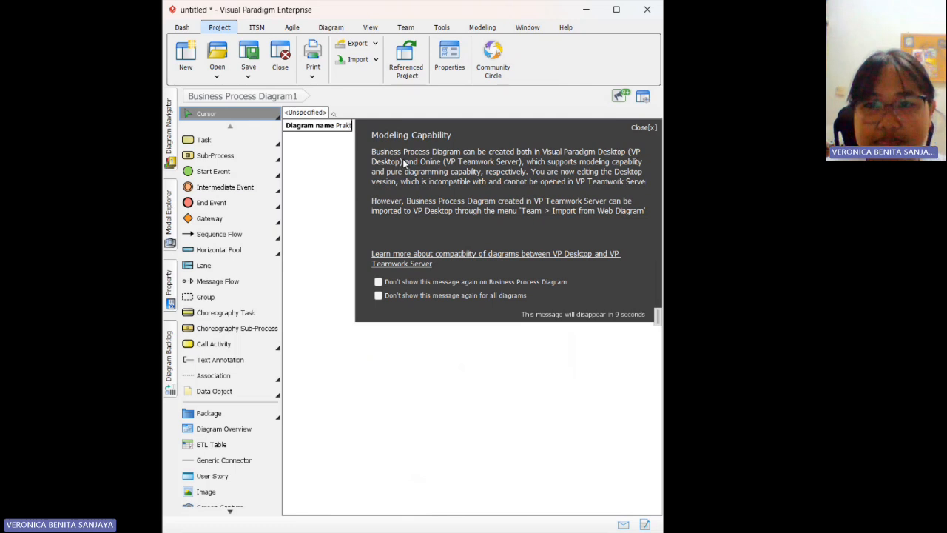
text(ikum Modul)
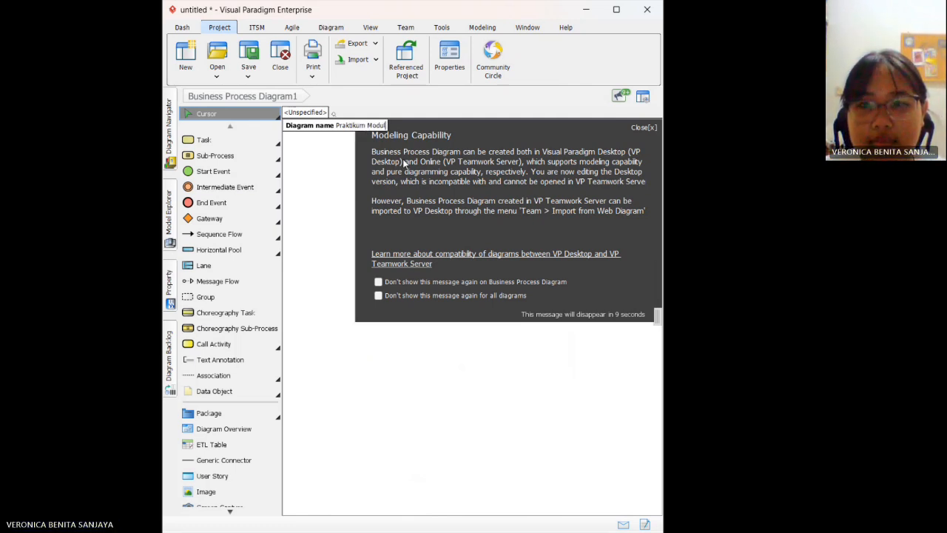
text( 0)
key(Return)
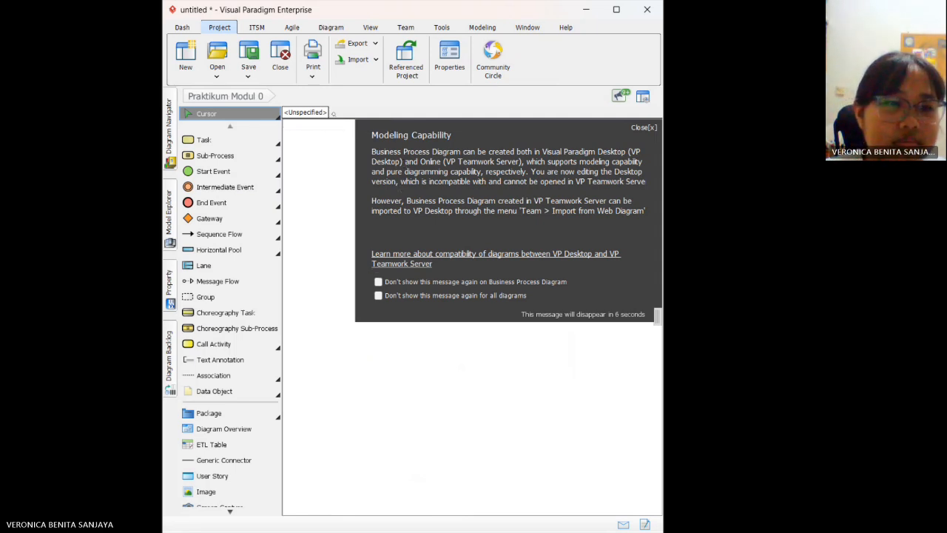
click(377, 283)
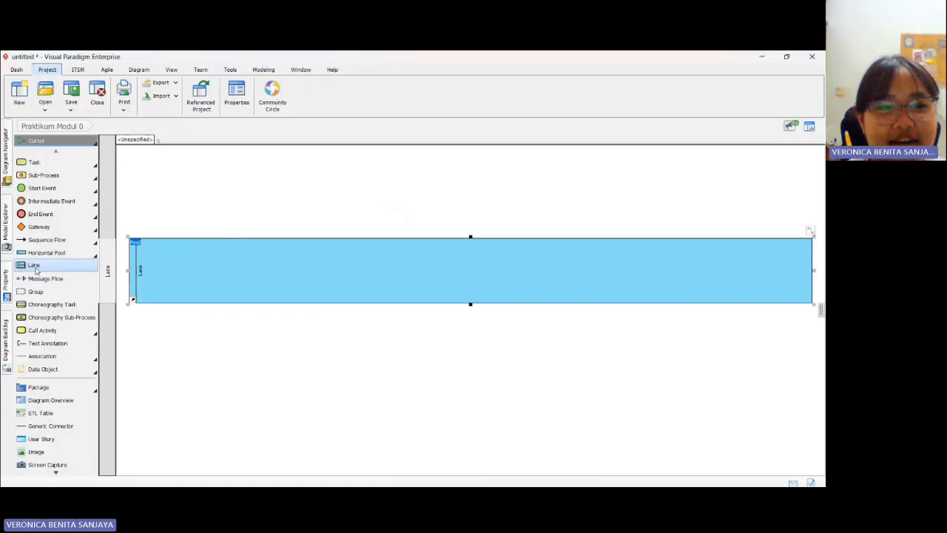
Step: Add a second lane to the horizontal pool below the existing lane
click(35, 266)
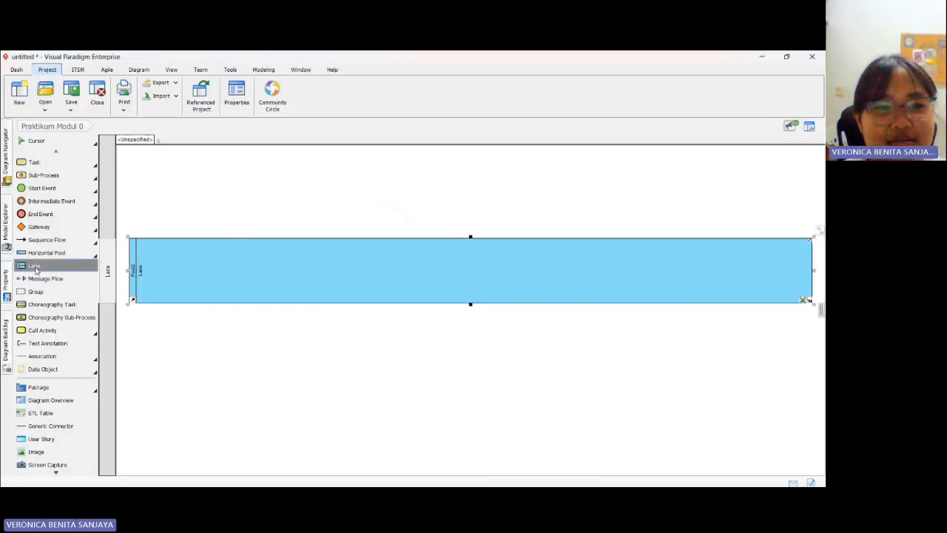
click(172, 269)
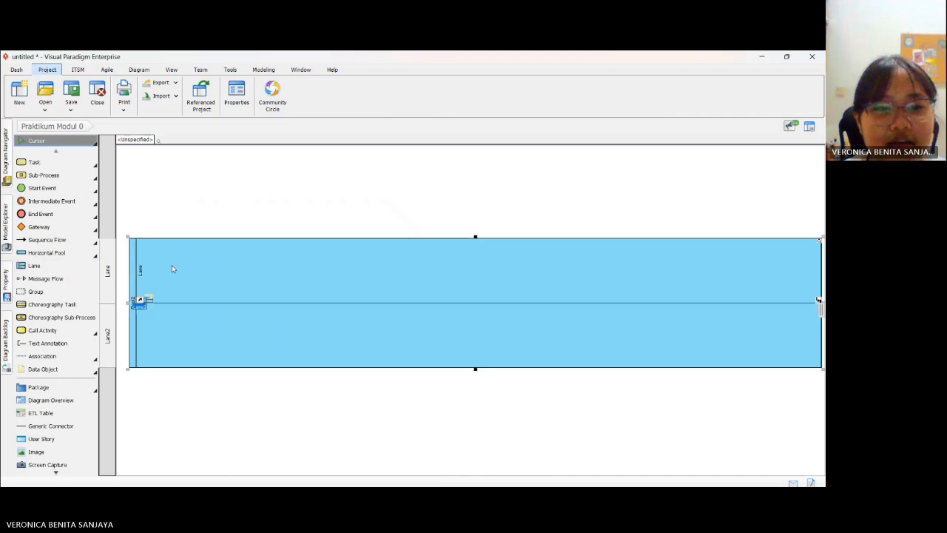
click(159, 276)
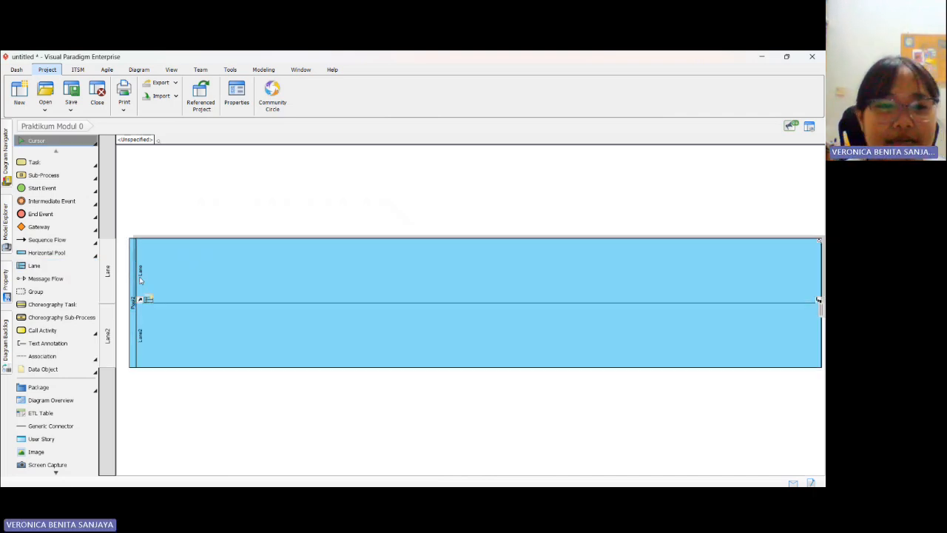
Step: Rename the pool as Perpustakaan Tel-U
click(135, 304)
key(super+Left)
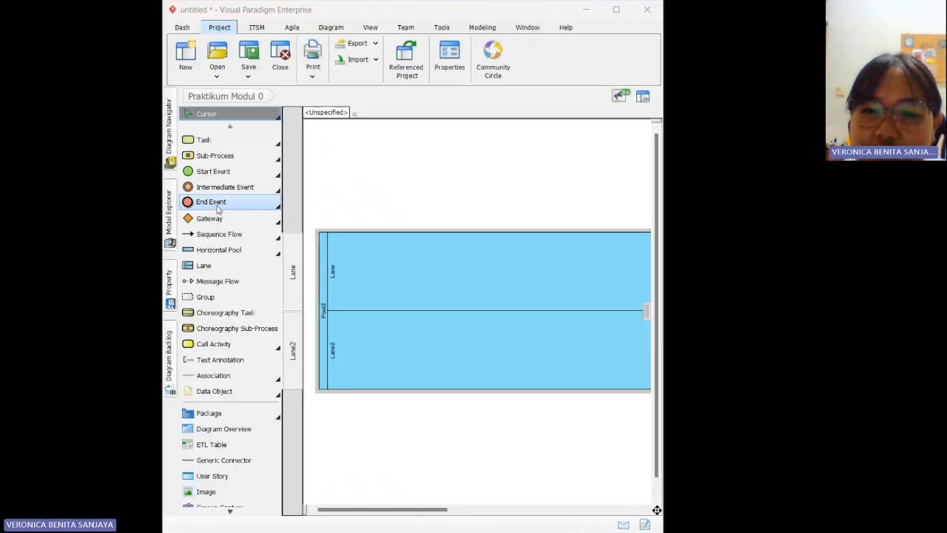
click(324, 318)
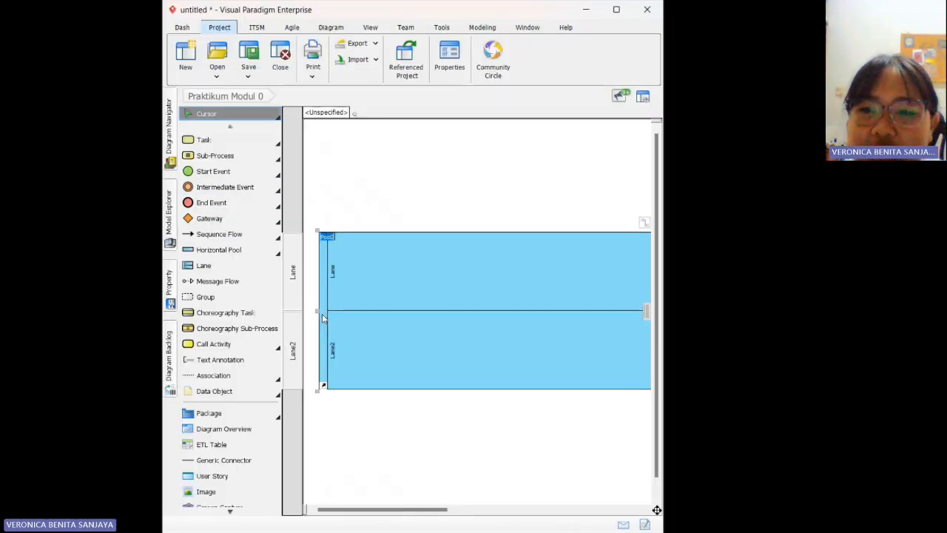
text(Perp)
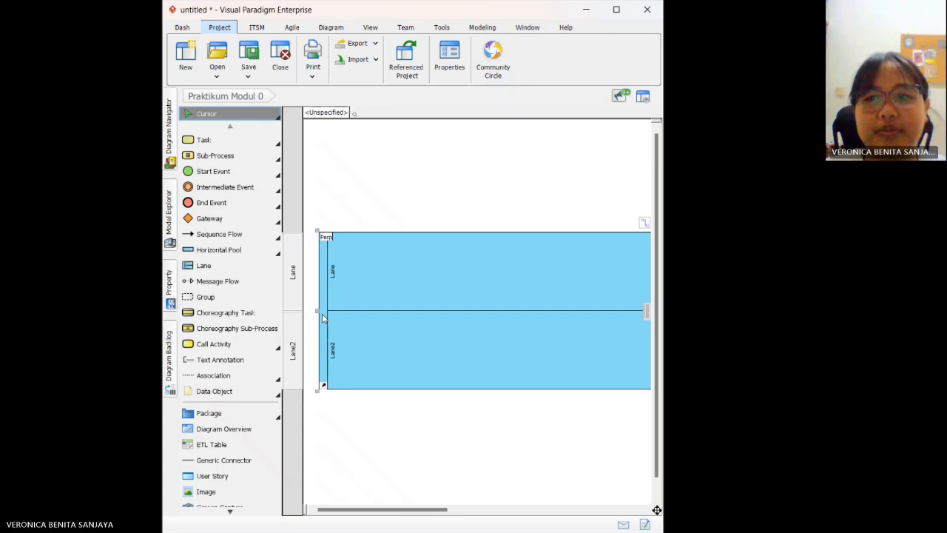
text(ustakaan)
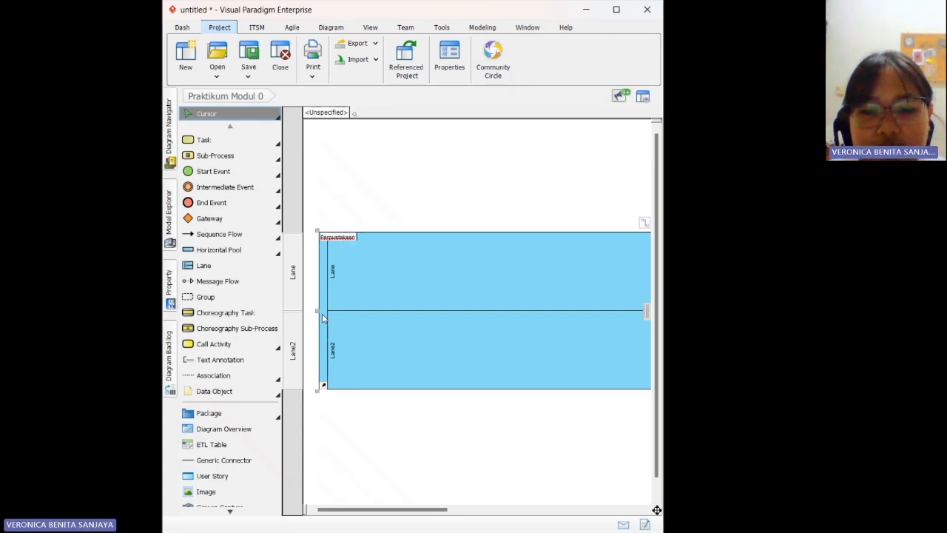
text( Tel)
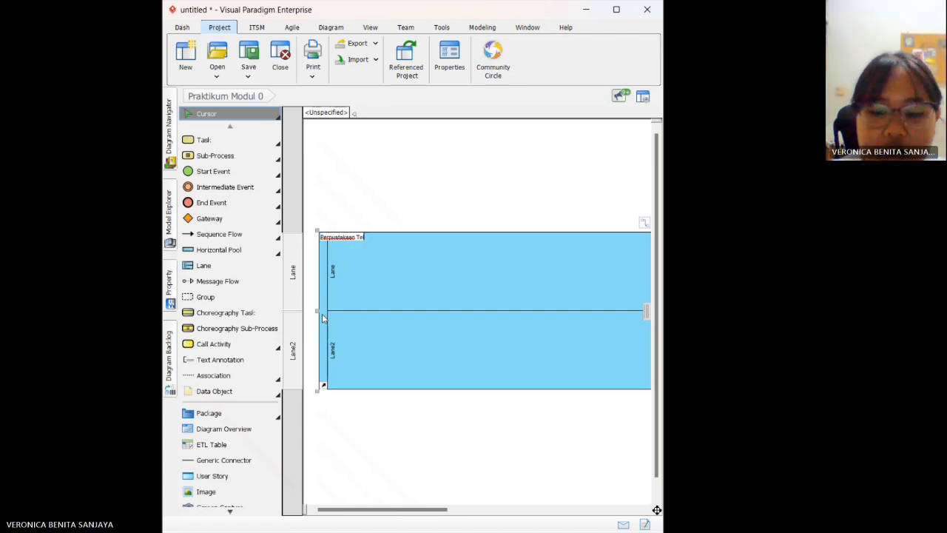
text(-U)
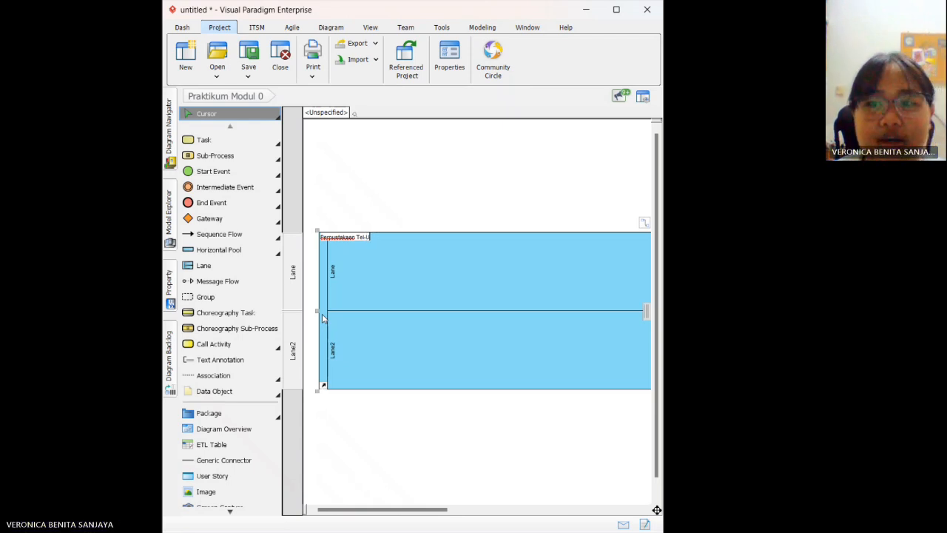
key(Return)
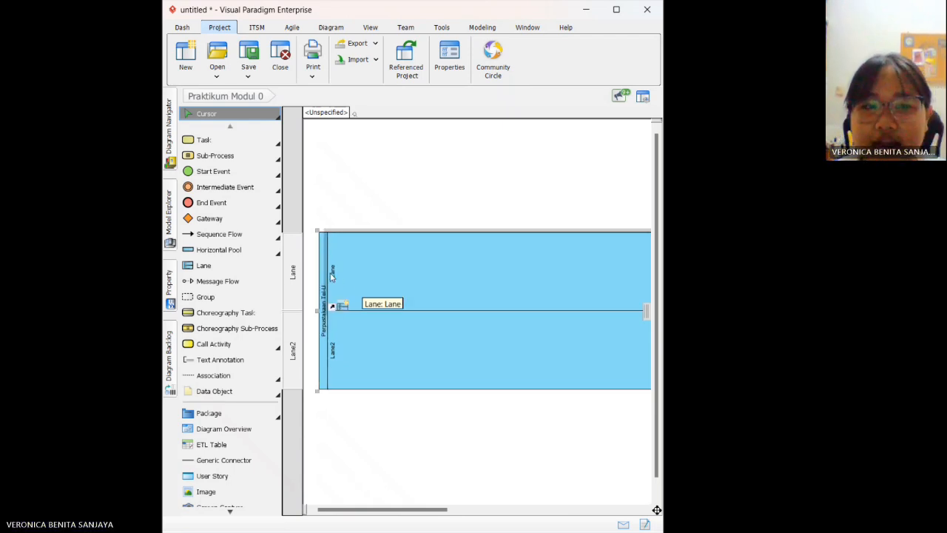
Step: Rename the pool's upper lane as Petugas Entry Data
double_click(332, 275)
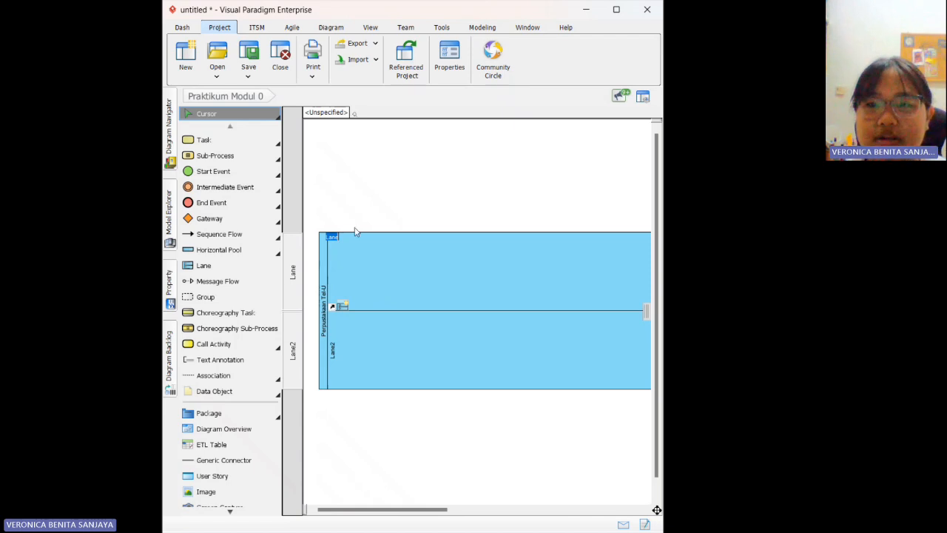
key(BackSpace)
text(Petugas P)
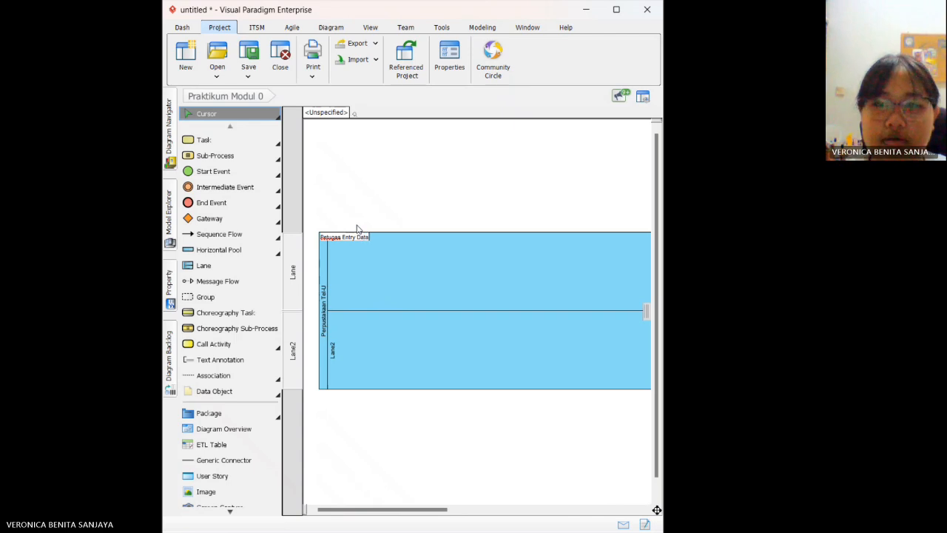
click(358, 228)
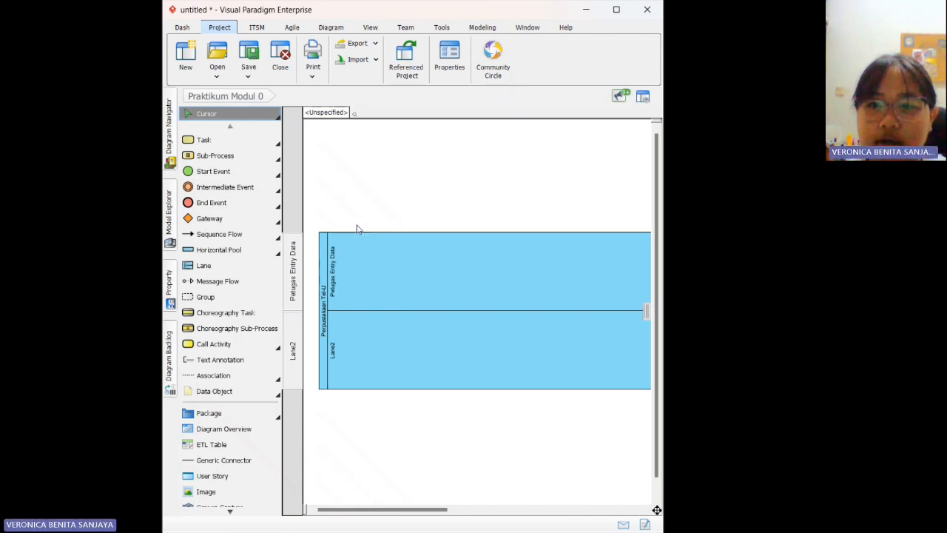
Step: Rename the pool's lower lane as Petugas Sampul Buku
click(333, 357)
click(334, 356)
text(P)
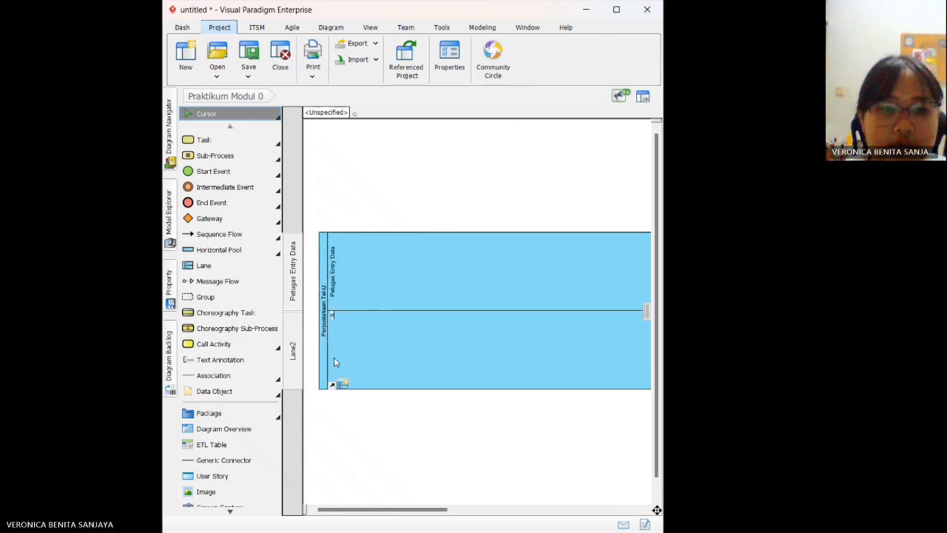
text(etugas Sam)
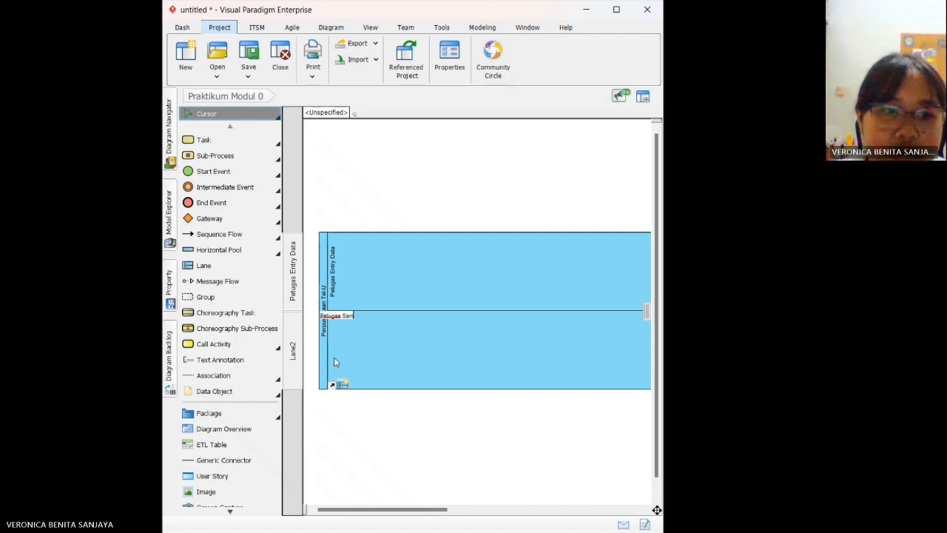
text(pul Buku)
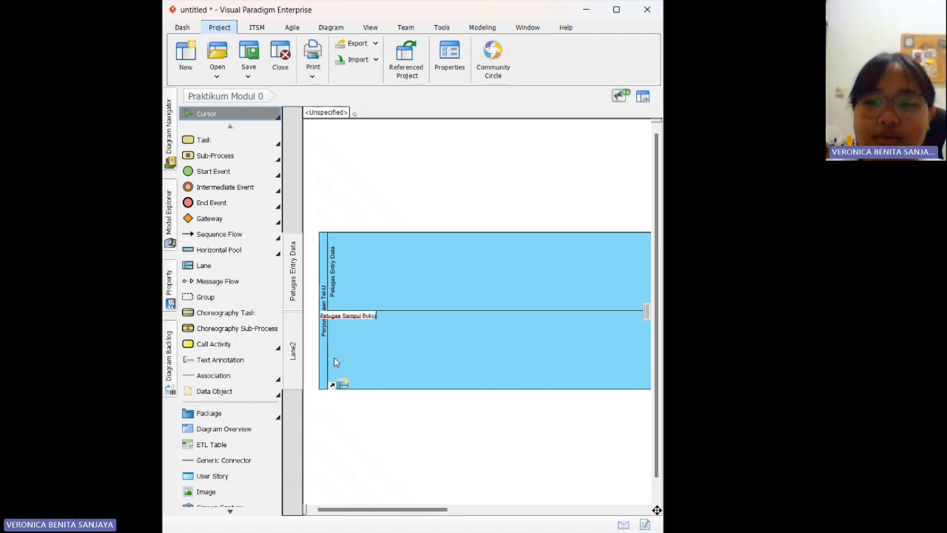
key(Return)
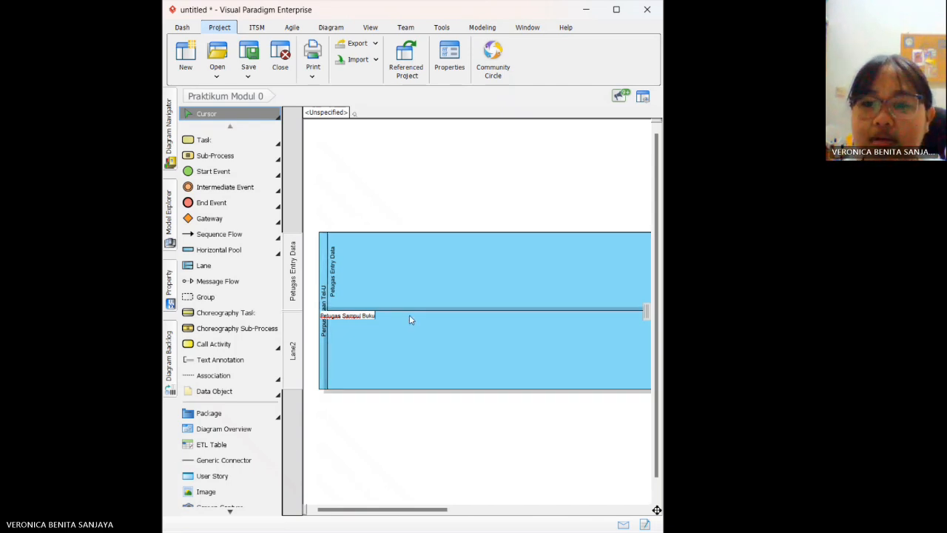
click(393, 451)
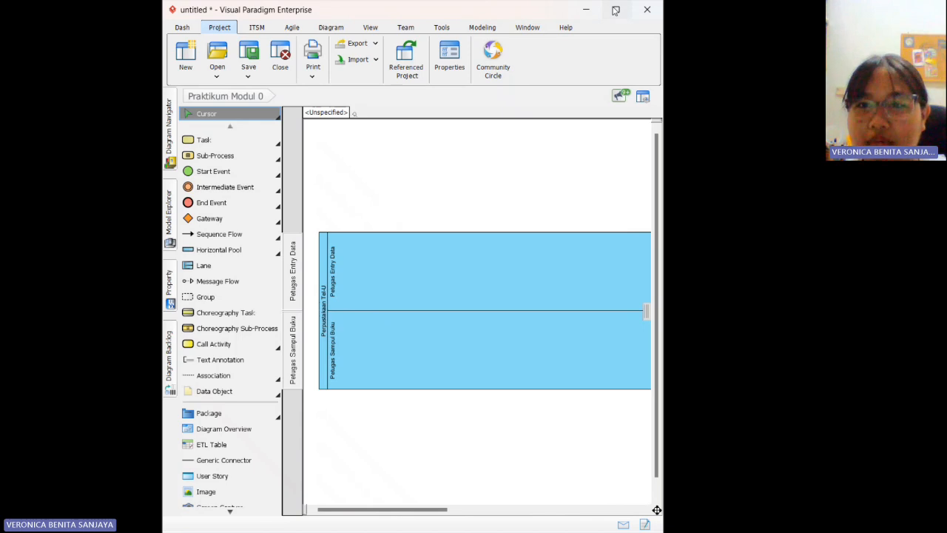
Step: Try to adjust the height of the Perpustakaan Tel-U pool at its upper edge
click(615, 10)
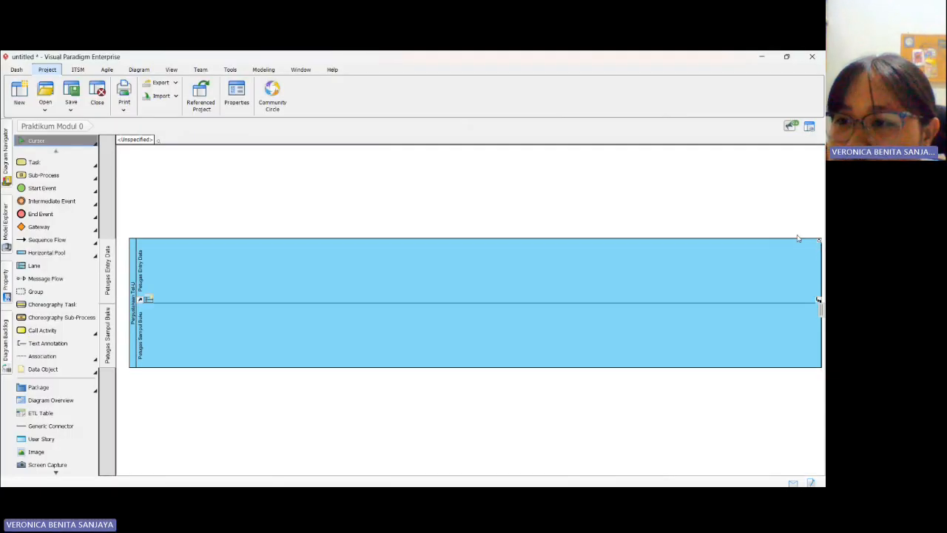
click(821, 239)
mouse_move(477, 236)
mouse_down()
mouse_move(477, 202)
mouse_move(479, 235)
mouse_up()
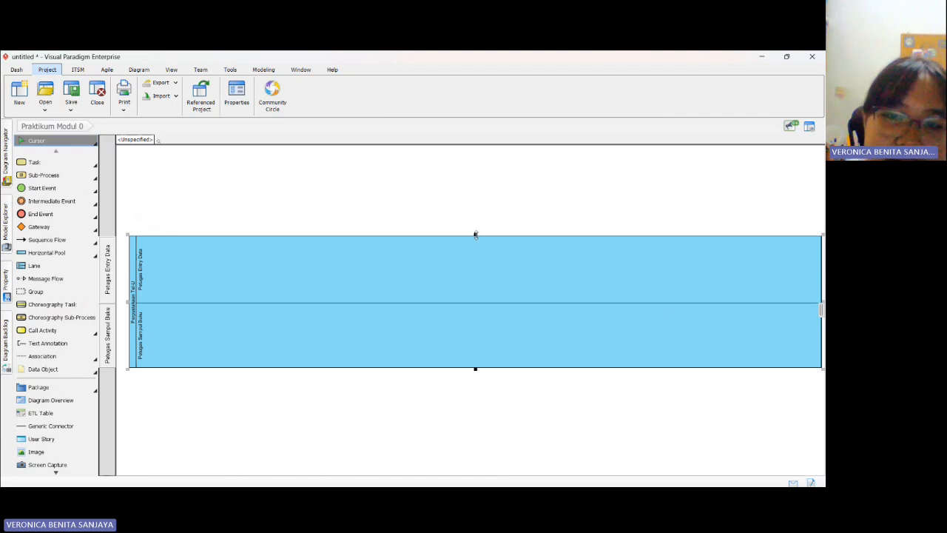
mouse_move(476, 236)
mouse_down()
mouse_move(486, 177)
mouse_move(487, 238)
mouse_up()
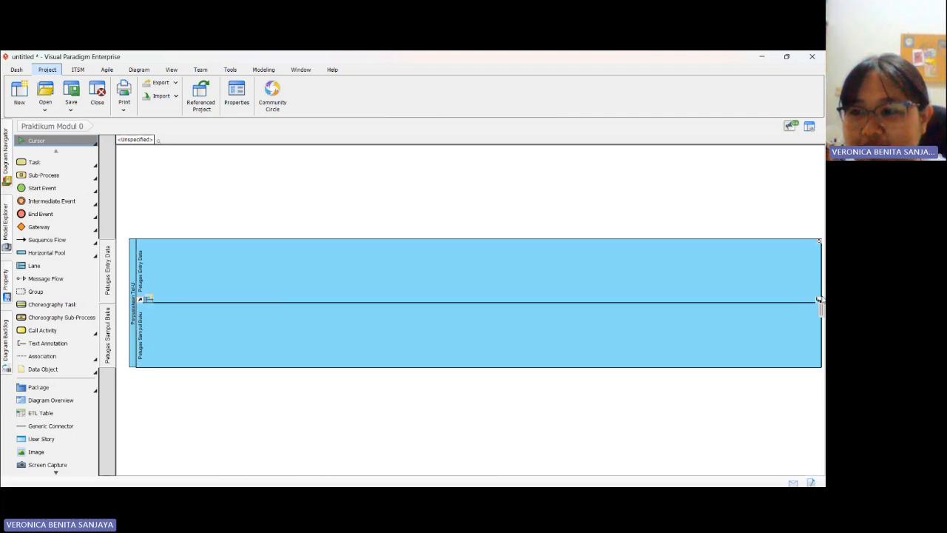
key(super+Right)
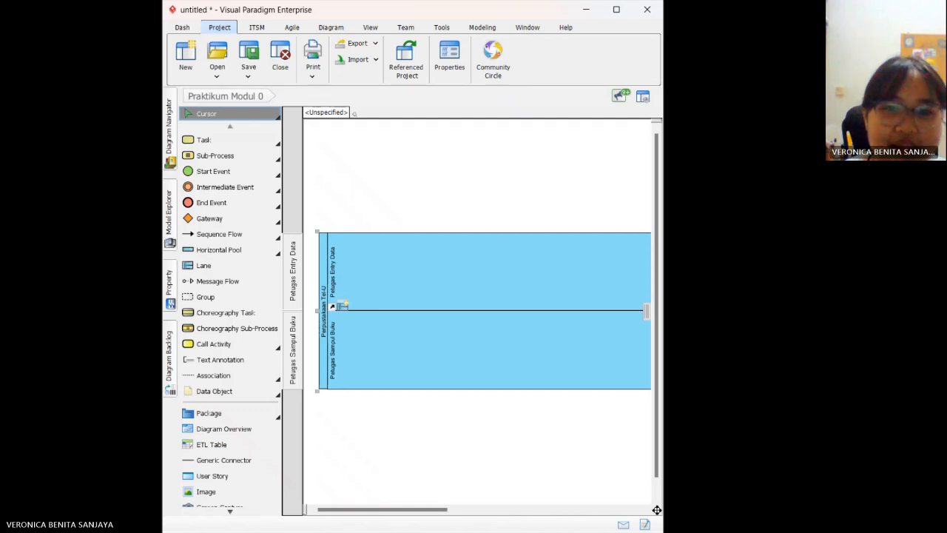
Step: Place a start event at the beginning of the Petugas Entry Data lane and a task after it
click(224, 170)
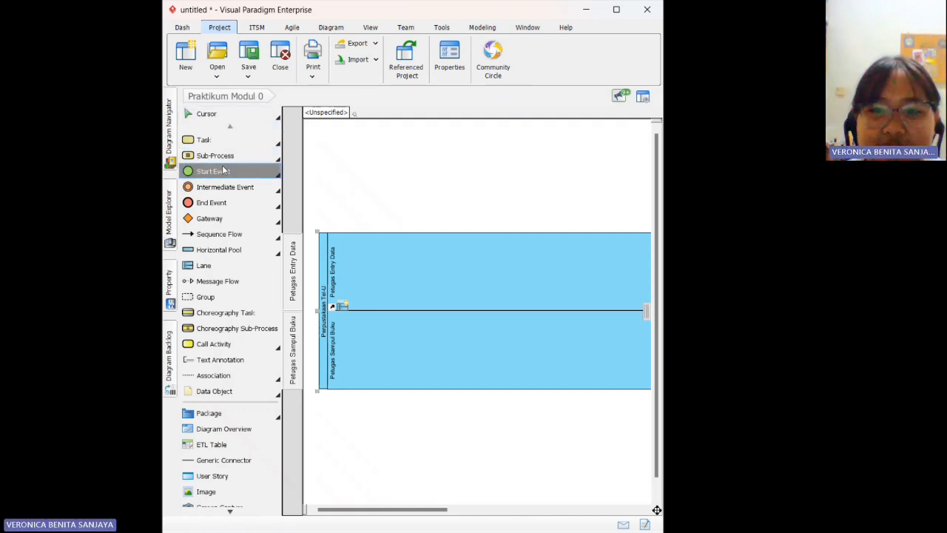
click(353, 273)
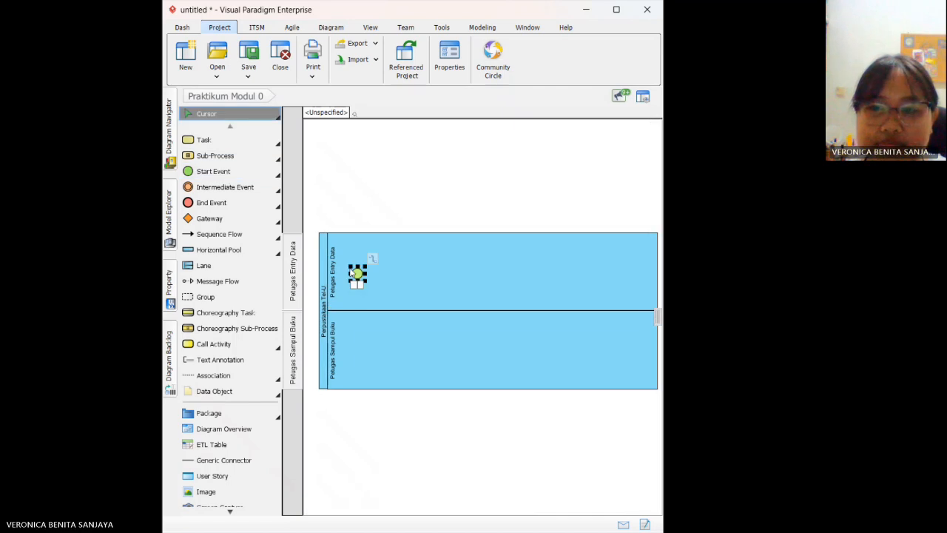
click(205, 140)
click(404, 289)
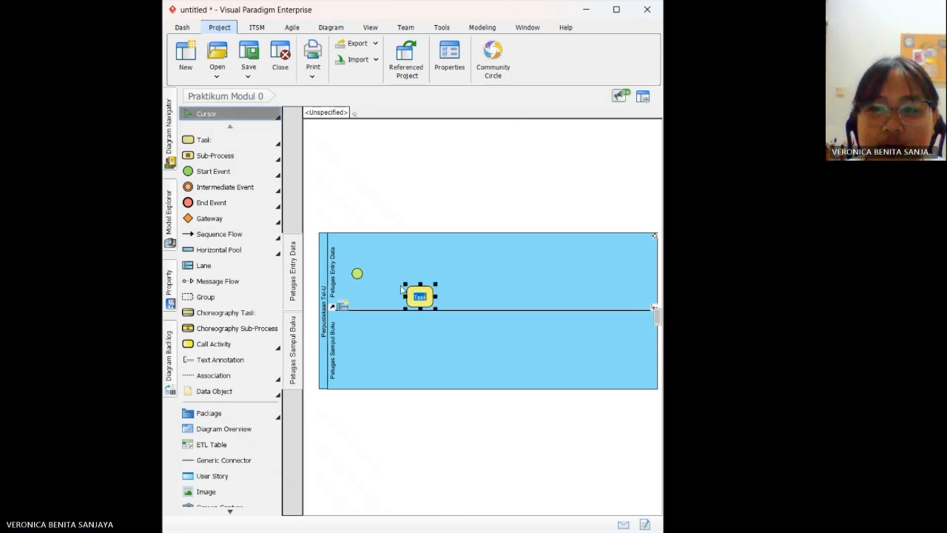
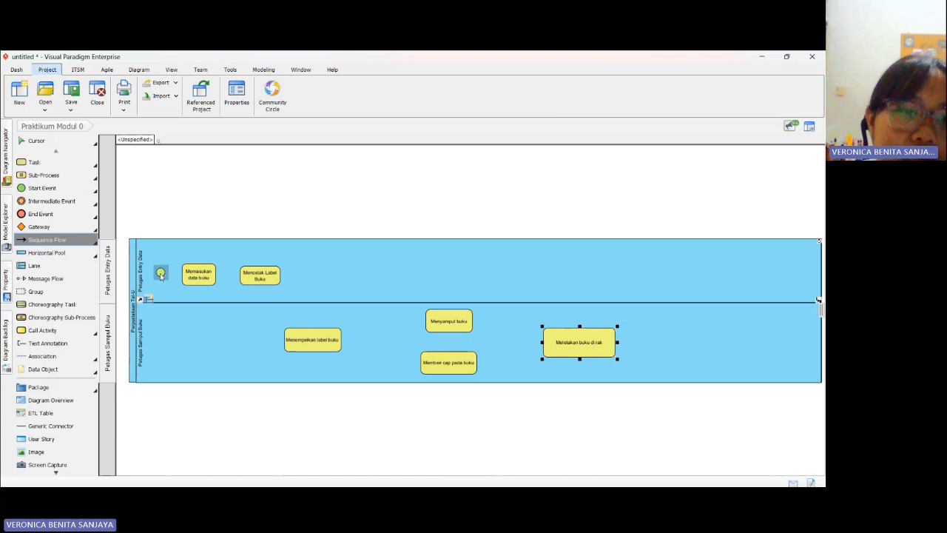
Step: Connect the start event, Memasukan data buku, Mencetak Label Buku and Menempelkan label buku in order with sequence flows
drag(161, 271, 189, 273)
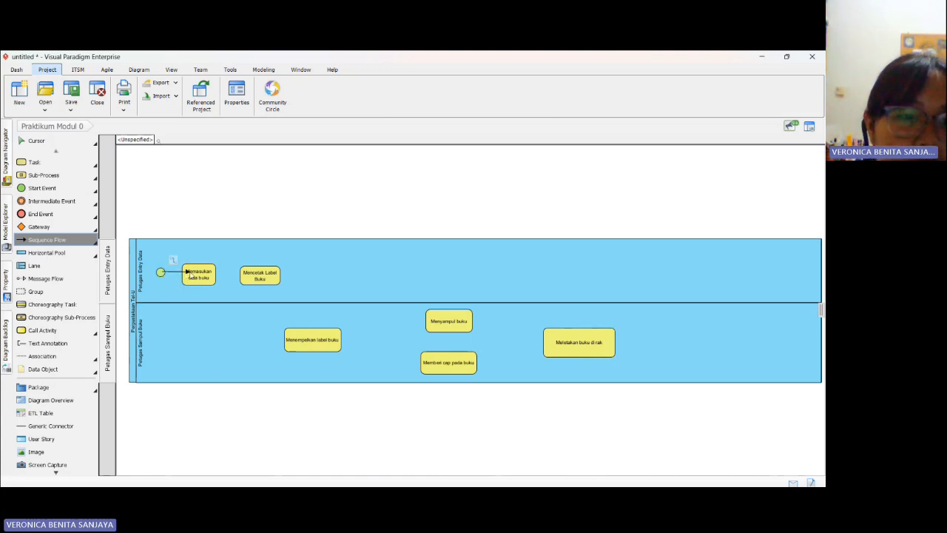
click(74, 240)
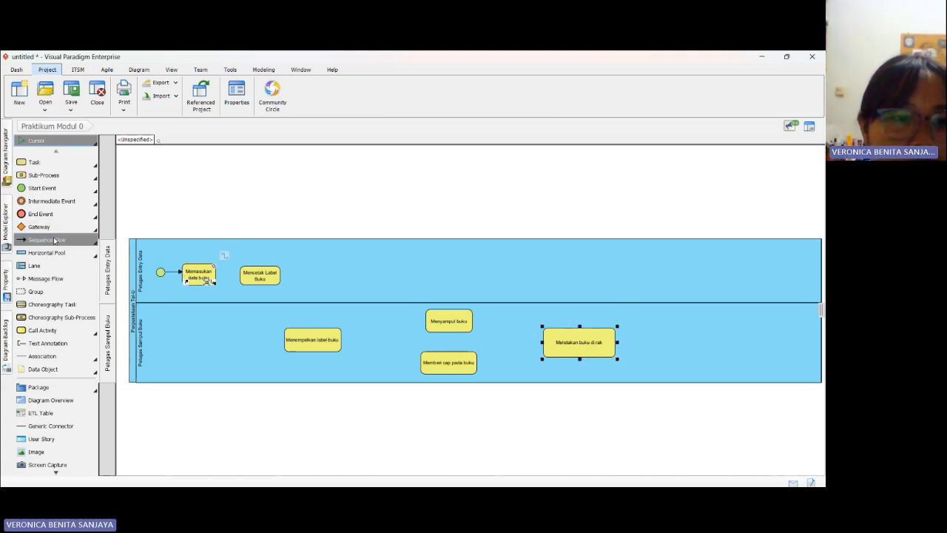
drag(215, 273, 252, 275)
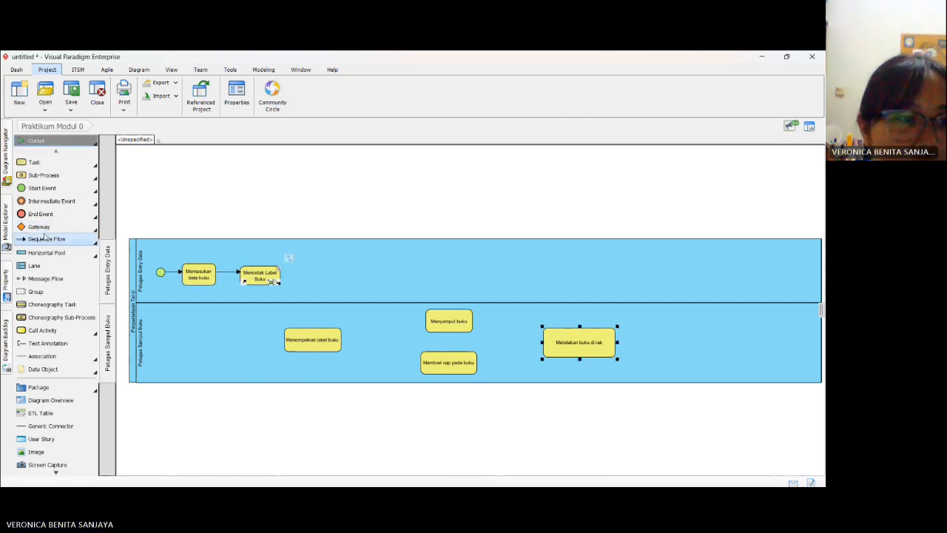
click(46, 238)
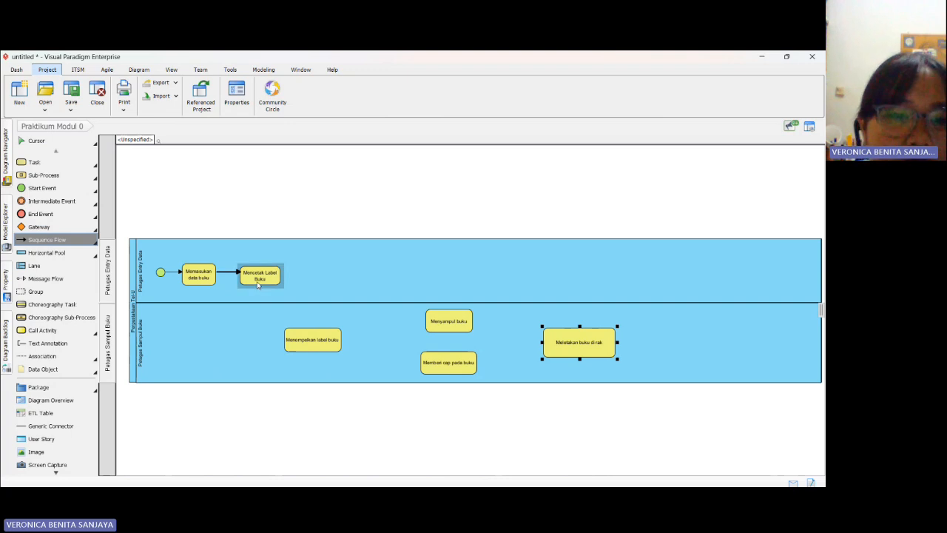
drag(263, 283, 290, 330)
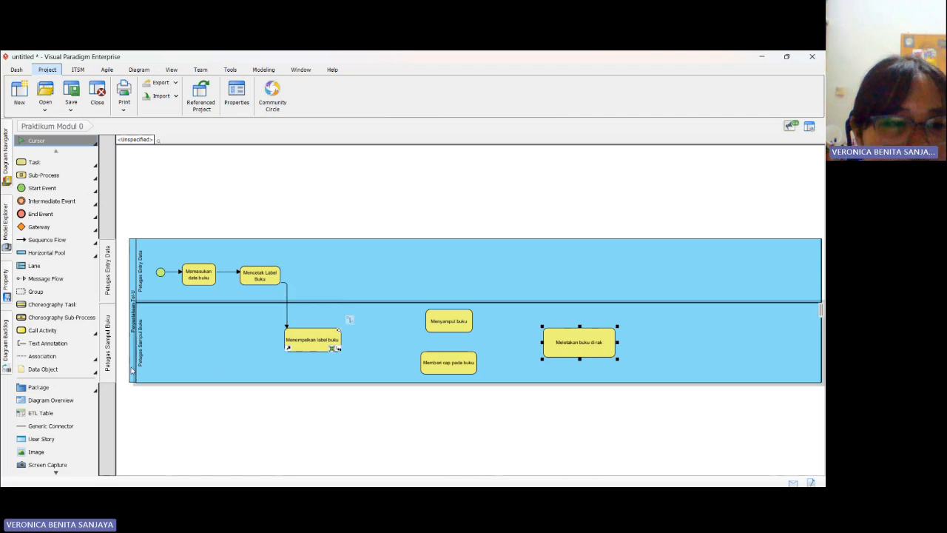
Step: Place one Parallel Fork/Join (AND) gateway before the Menyampul buku and Memberi cap pada buku tasks and another after them
scroll(216, 350, up, 2)
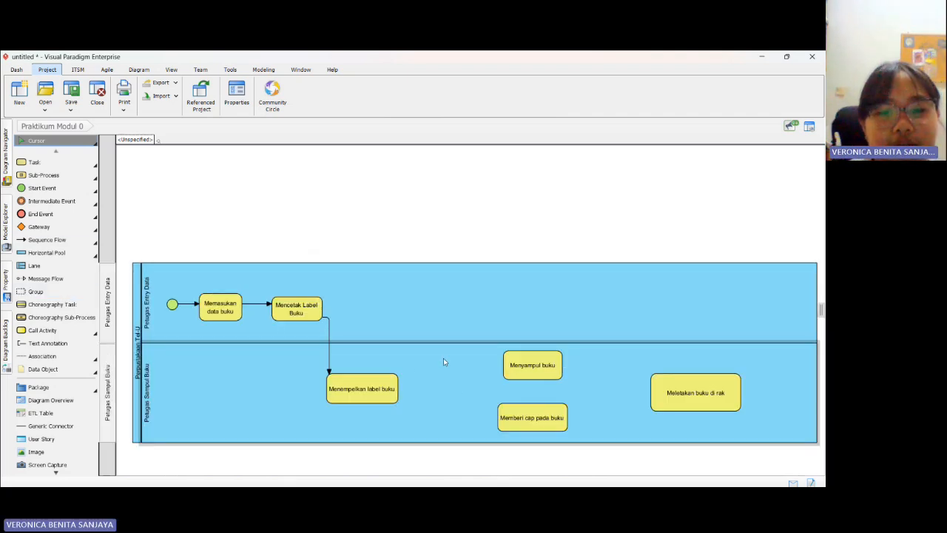
click(388, 392)
click(422, 373)
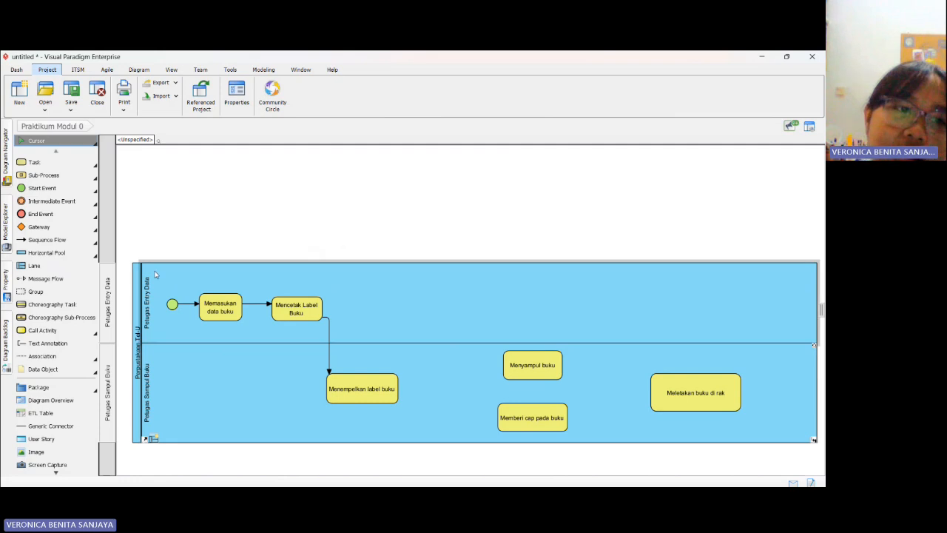
click(94, 231)
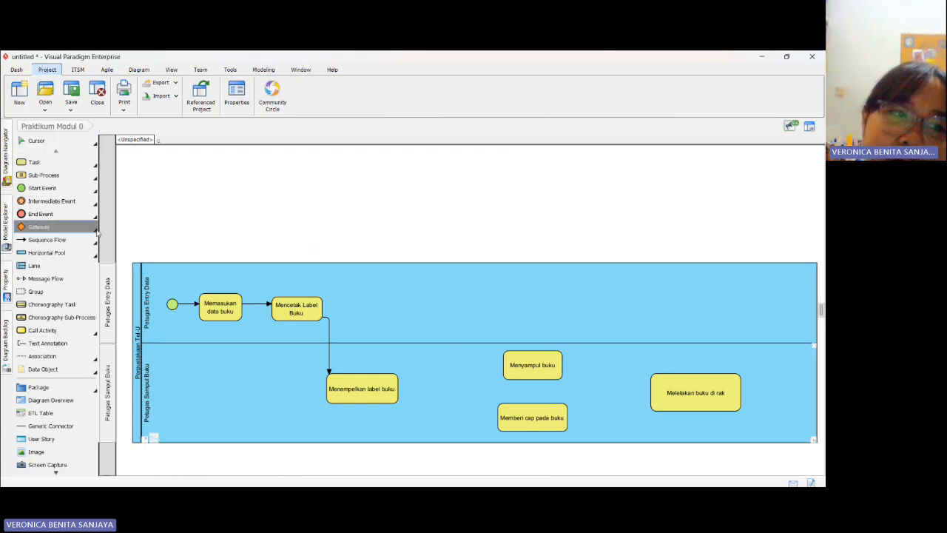
click(95, 231)
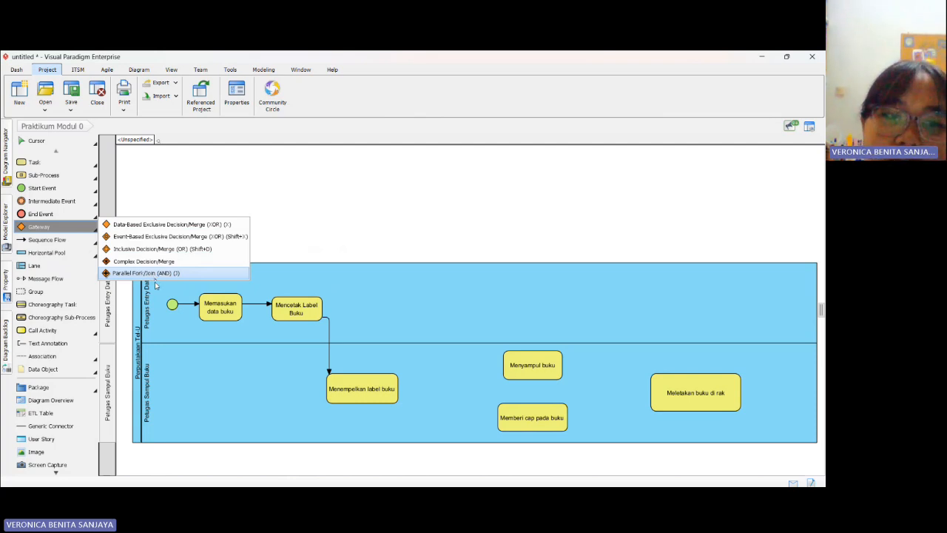
click(152, 273)
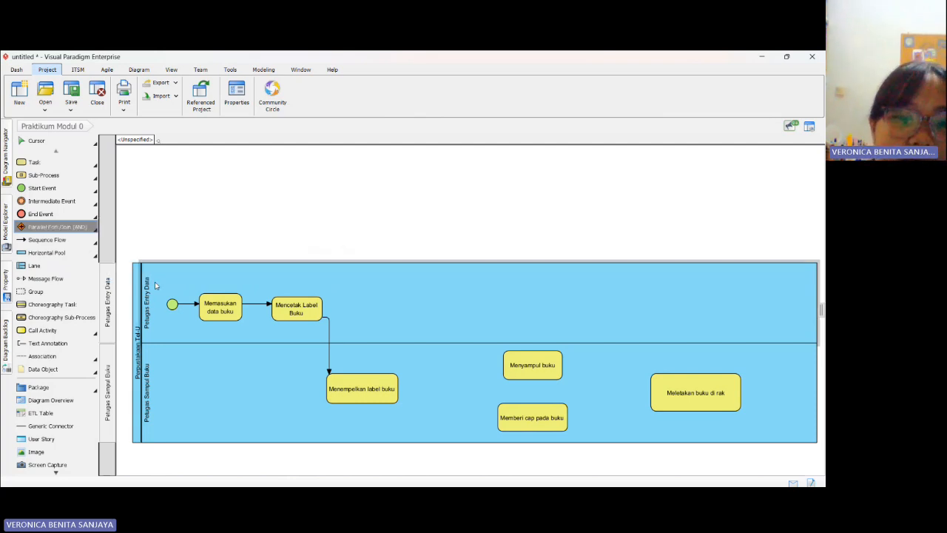
click(466, 380)
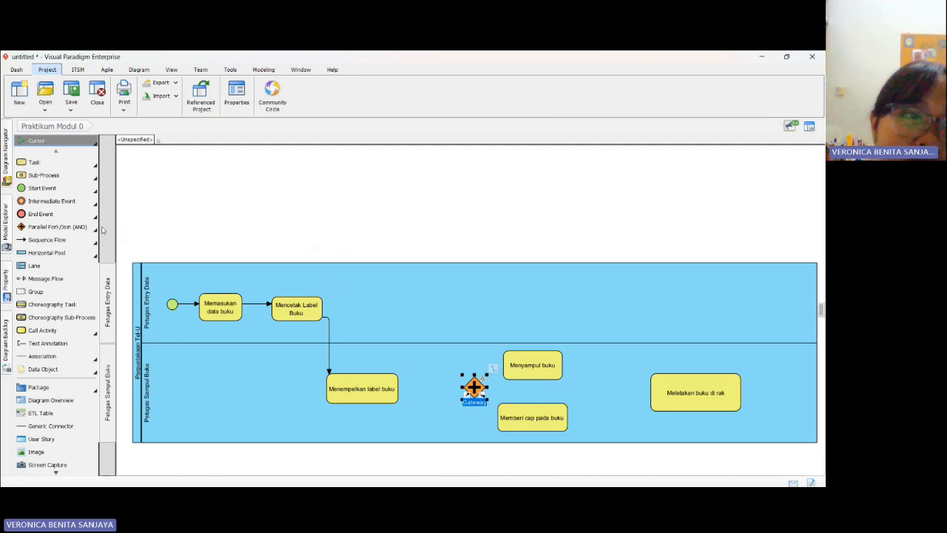
click(70, 227)
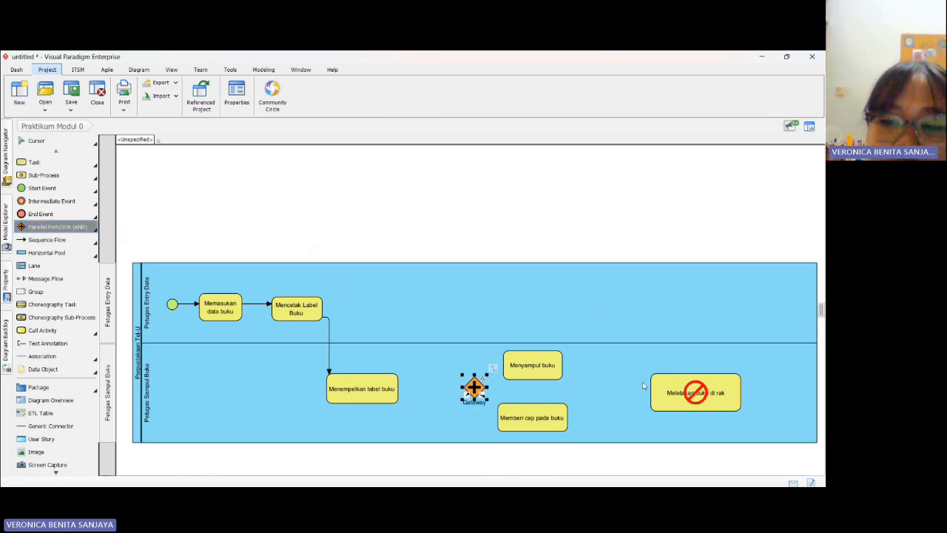
click(609, 385)
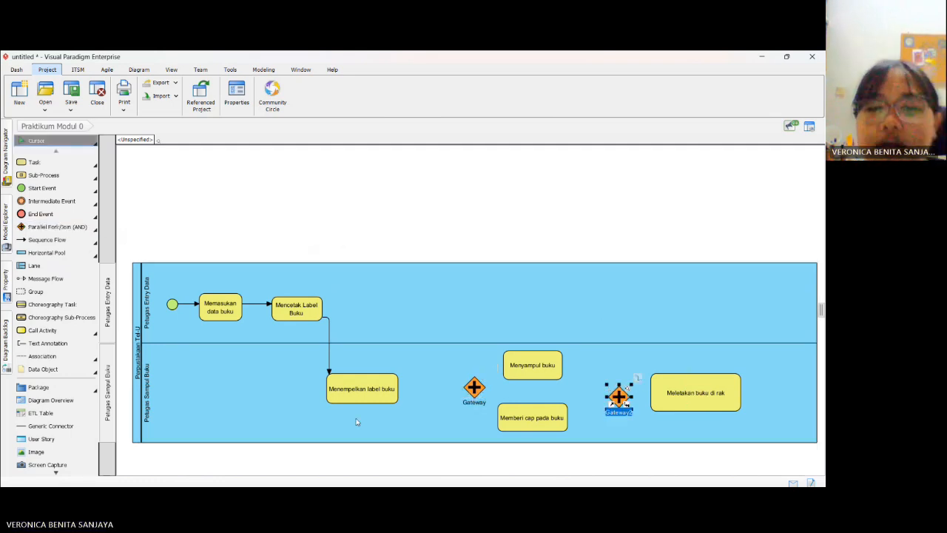
Step: Add sequence flows from Menempelkan label buku to the first gateway, and from it to Menyampul buku and Memberi cap pada buku
click(57, 243)
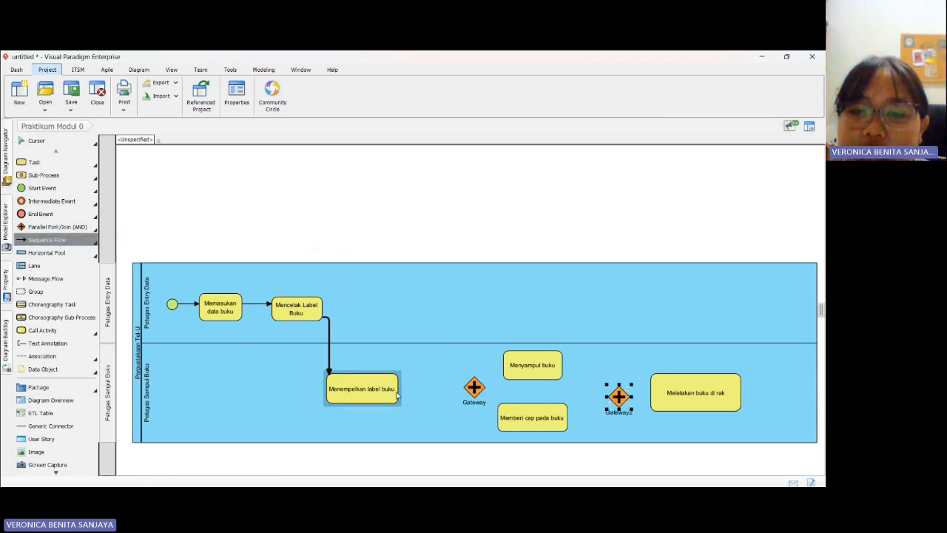
drag(396, 396, 472, 388)
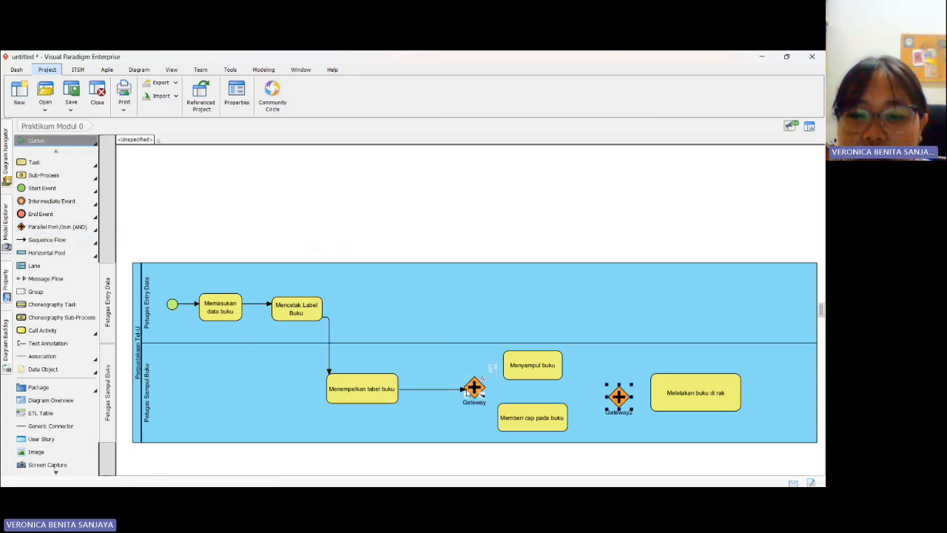
click(52, 242)
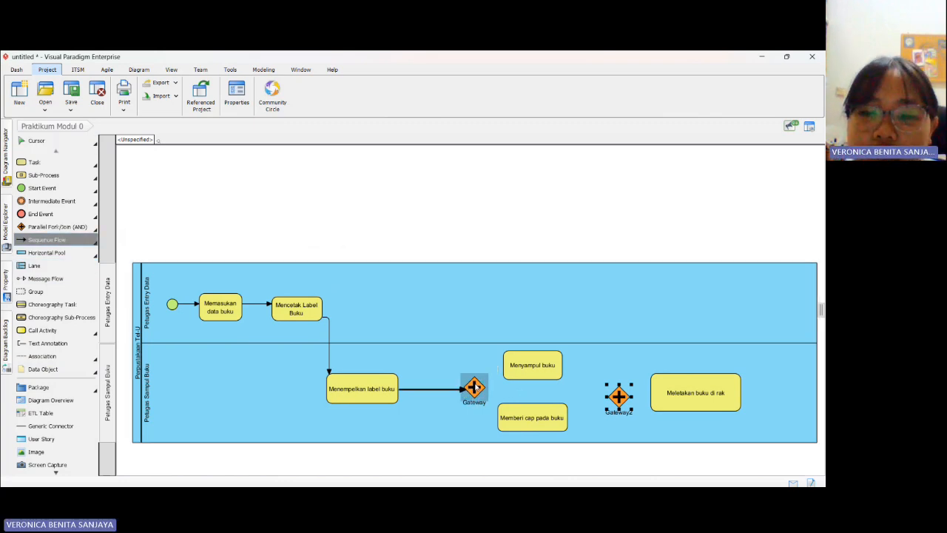
click(476, 388)
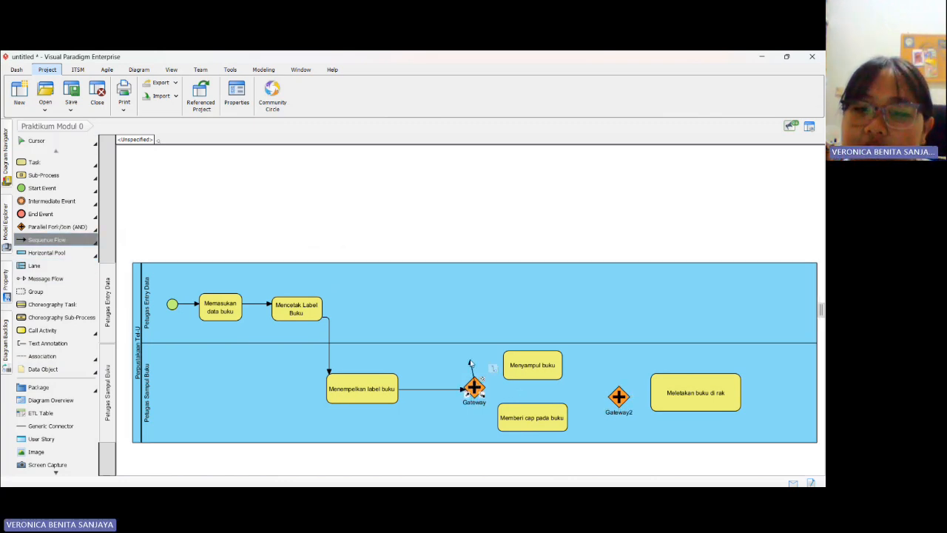
click(514, 367)
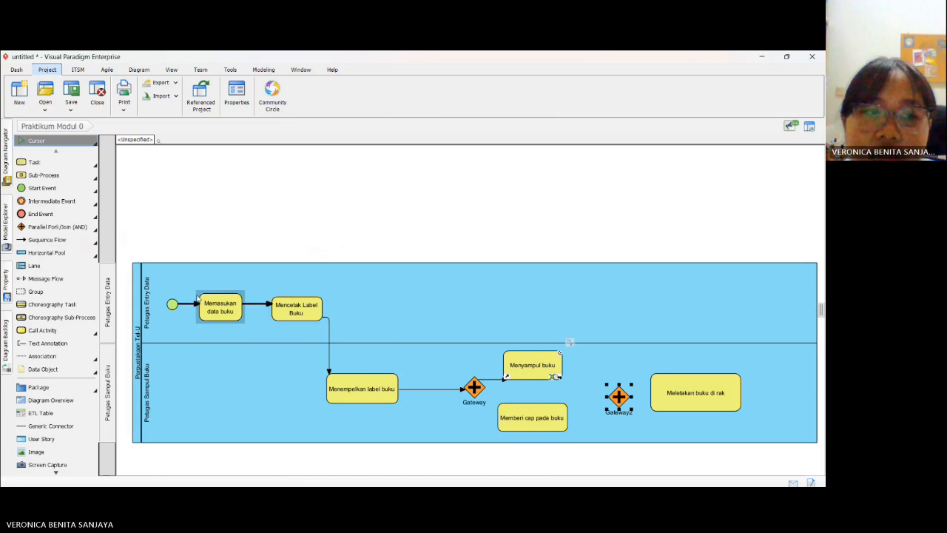
click(54, 241)
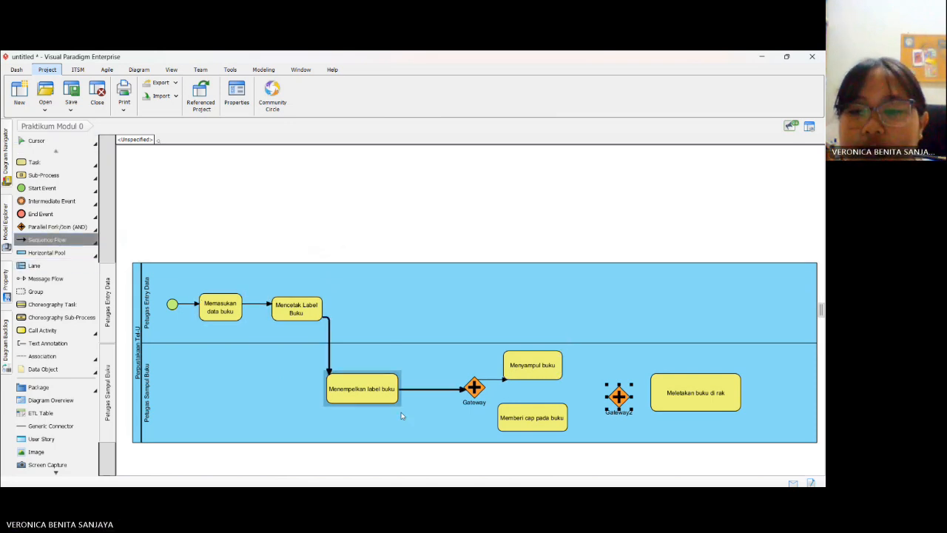
drag(477, 395, 511, 427)
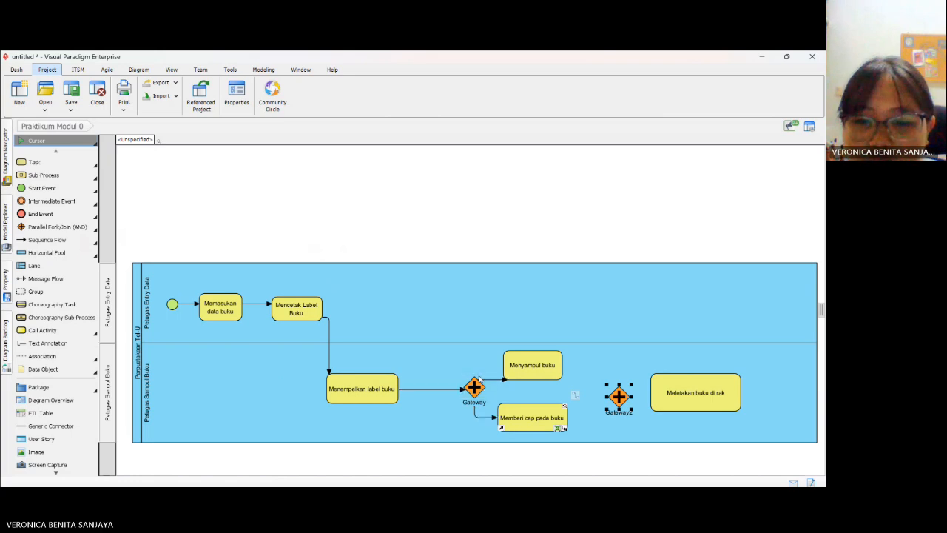
Step: Adjust the end of the flow into Menyampul buku and move that task slightly down
click(493, 381)
click(498, 381)
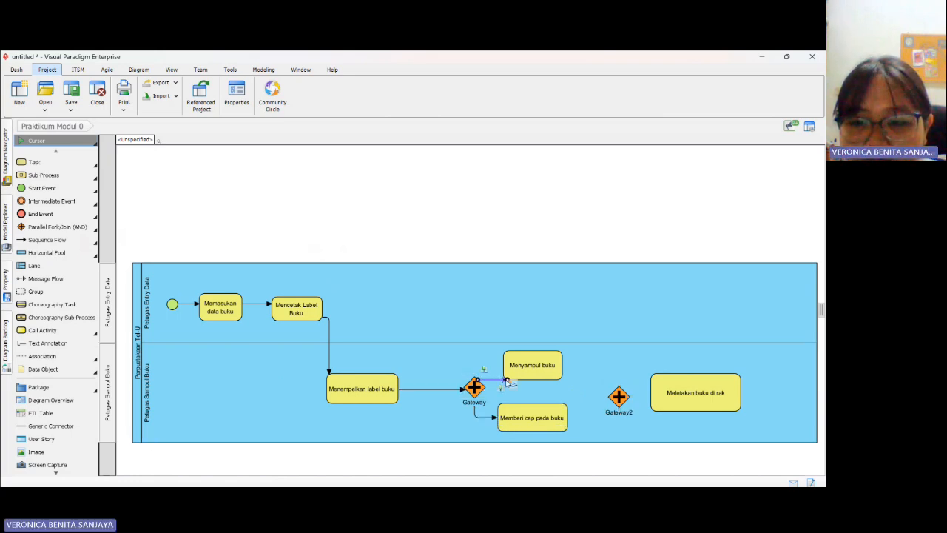
mouse_move(507, 380)
mouse_down()
mouse_move(490, 352)
mouse_move(518, 353)
mouse_move(555, 380)
mouse_move(555, 370)
mouse_move(552, 380)
mouse_up()
click(614, 372)
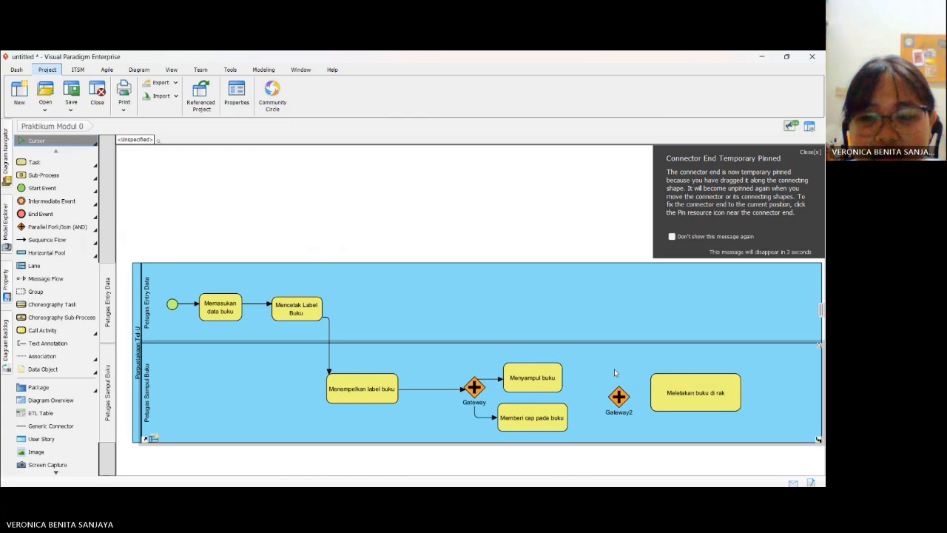
Step: Add sequence flows from Menyampul buku and Memberi cap pada buku to the second gateway, and from it to Meletakan buku di rak
click(46, 240)
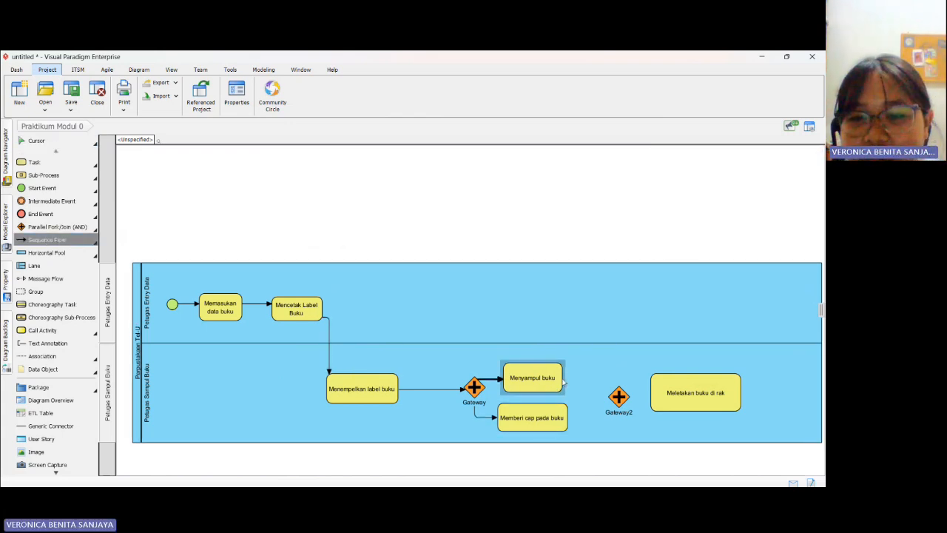
drag(553, 379, 619, 385)
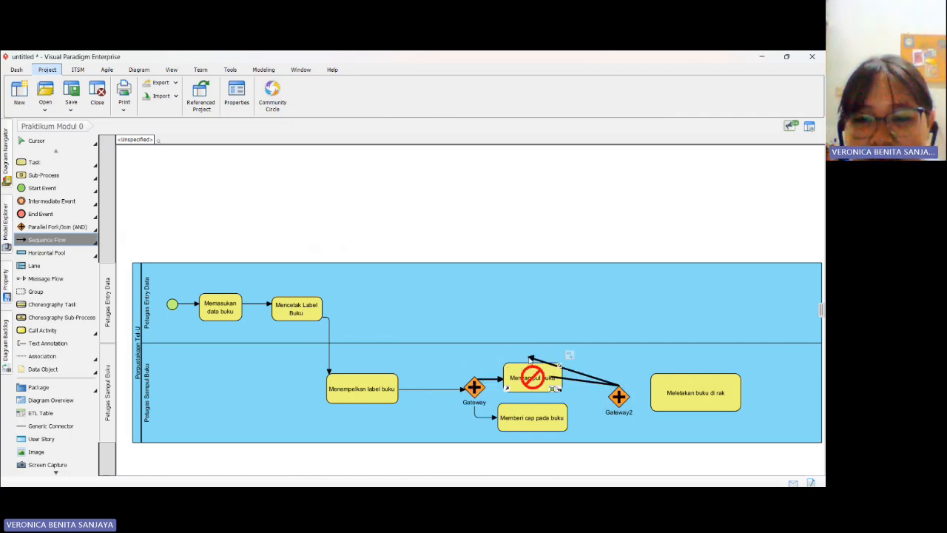
drag(530, 359, 615, 395)
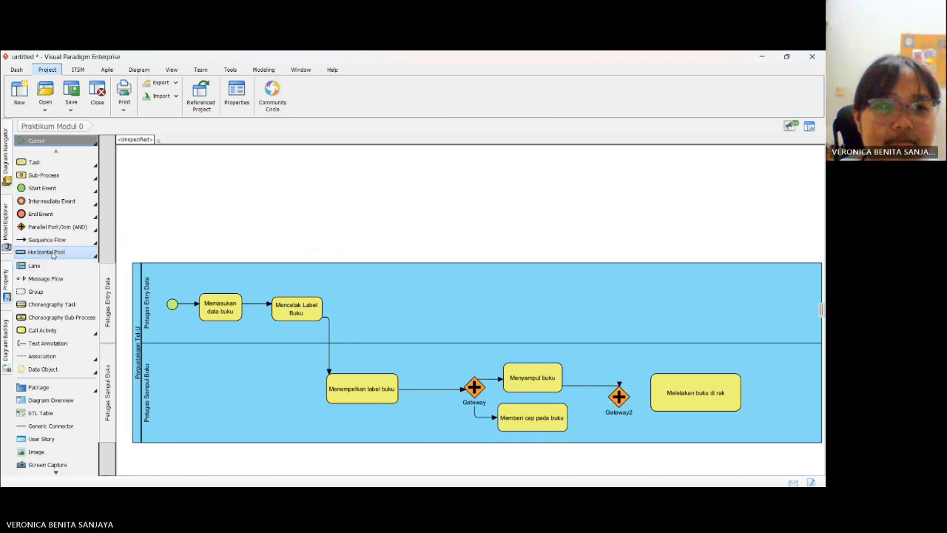
click(46, 240)
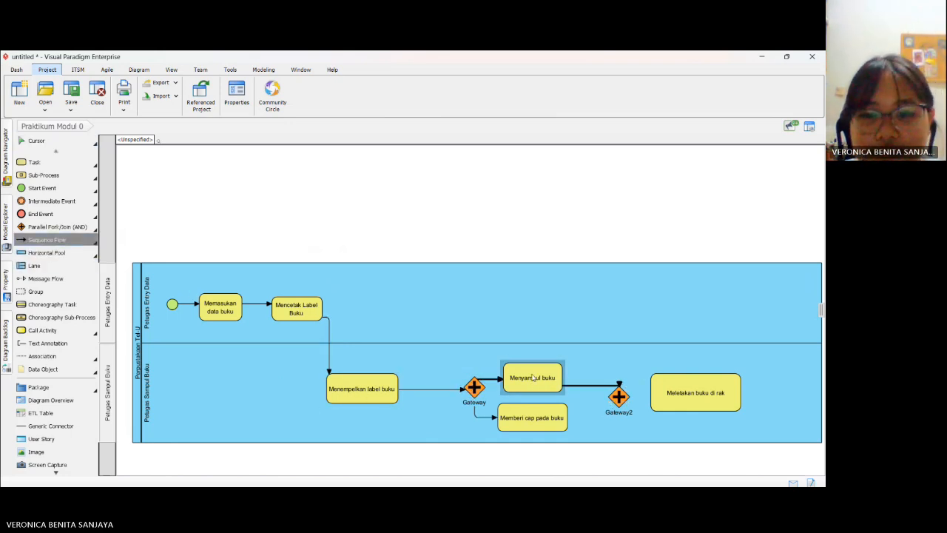
drag(563, 421, 620, 403)
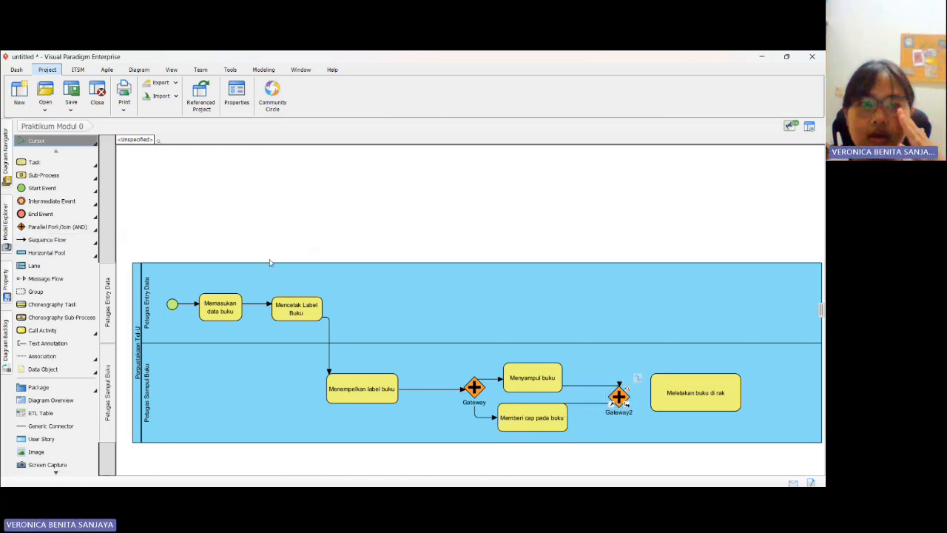
click(52, 240)
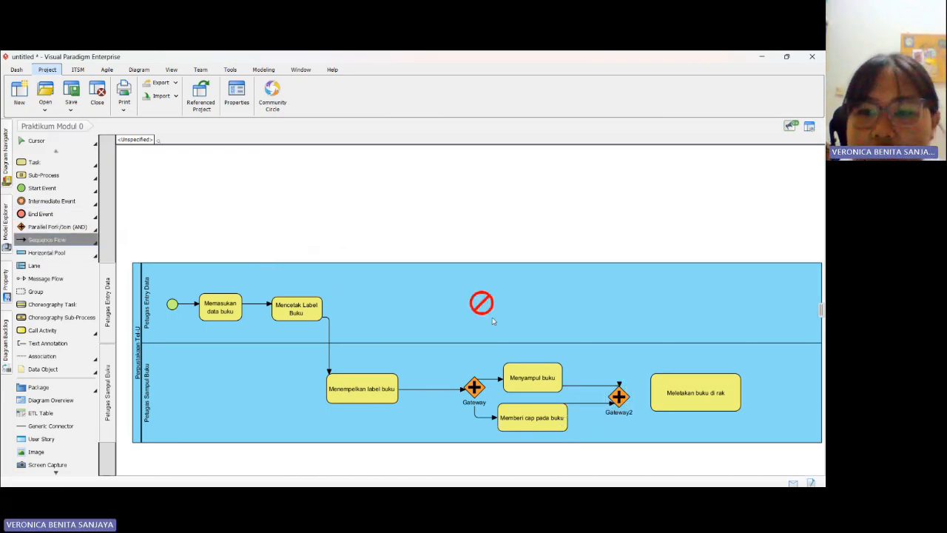
drag(619, 400, 675, 398)
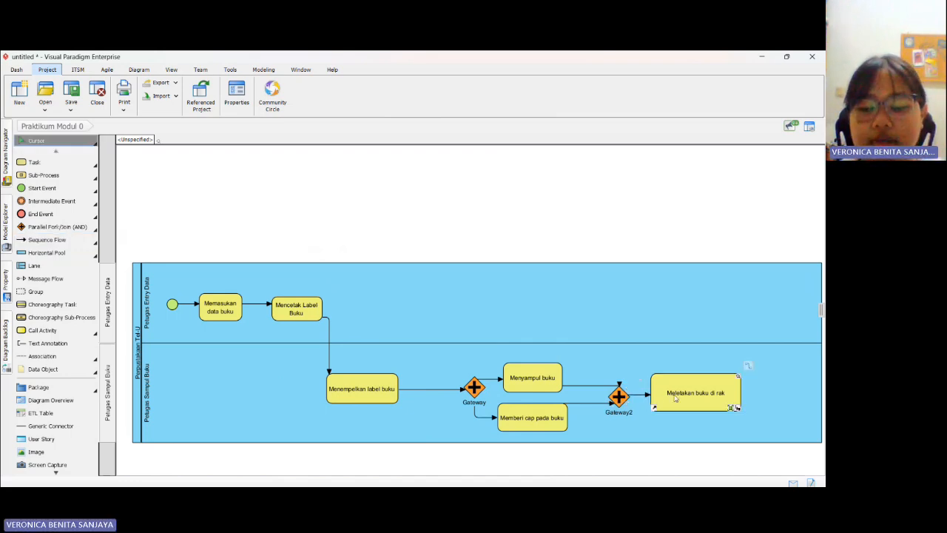
Step: Place a data object at the upper edge of the Memasukan data buku task in the Petugas Entry Data lane
key(super+Right)
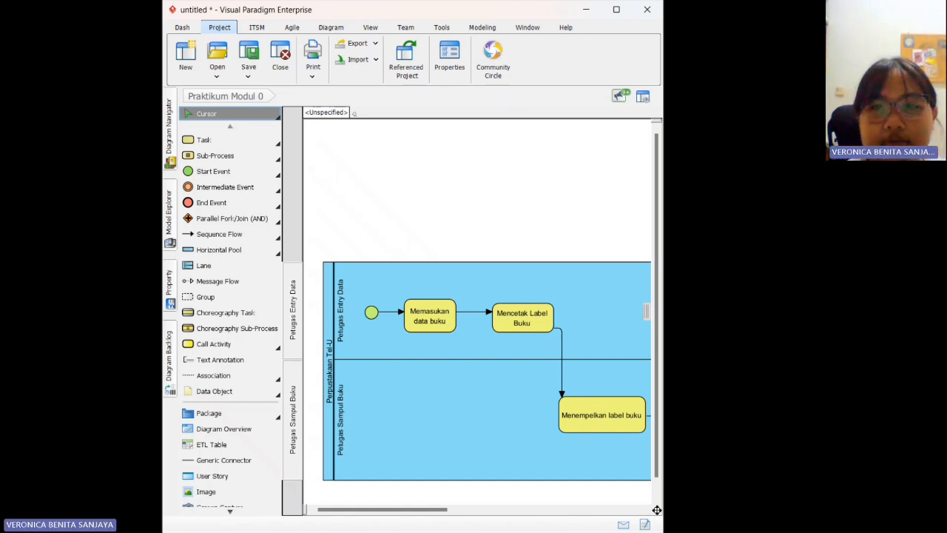
scroll(265, 360, down, 1)
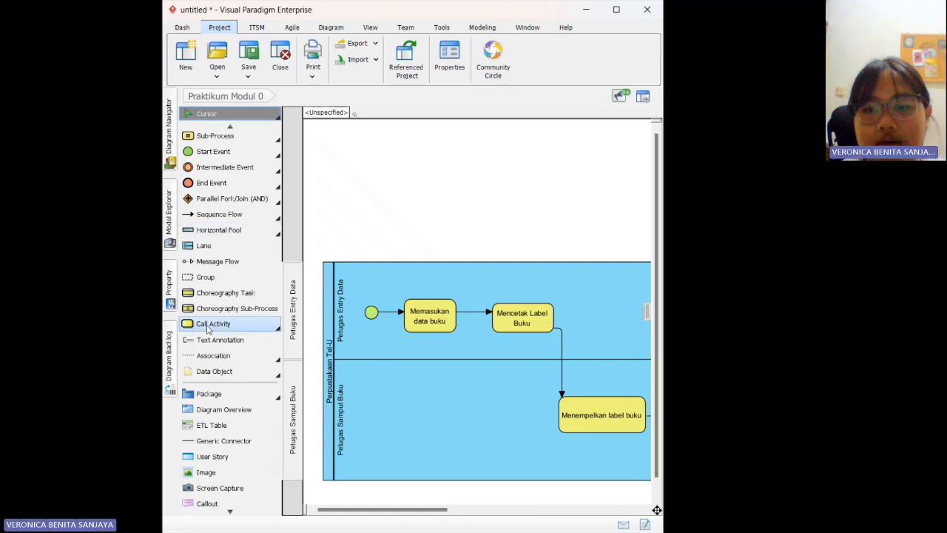
scroll(211, 378, down, 16)
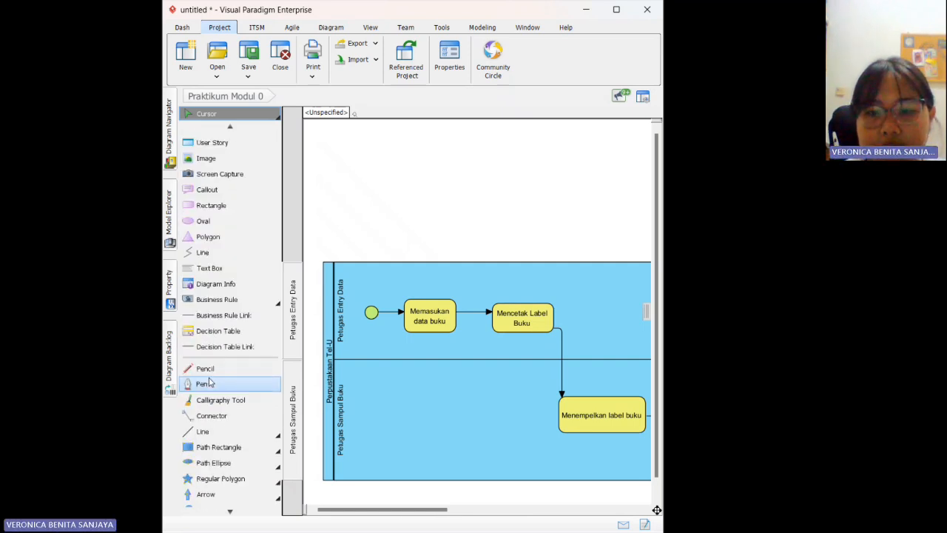
scroll(211, 377, up, 17)
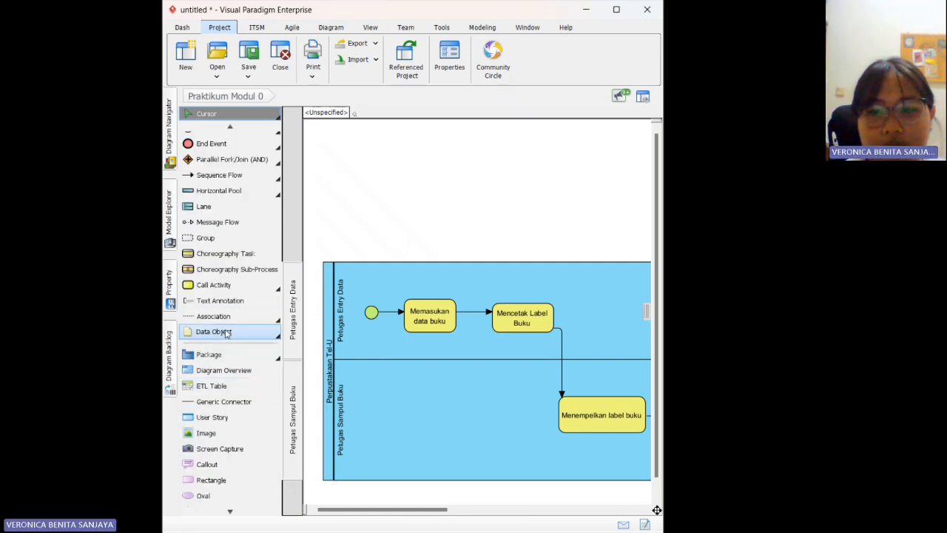
click(222, 332)
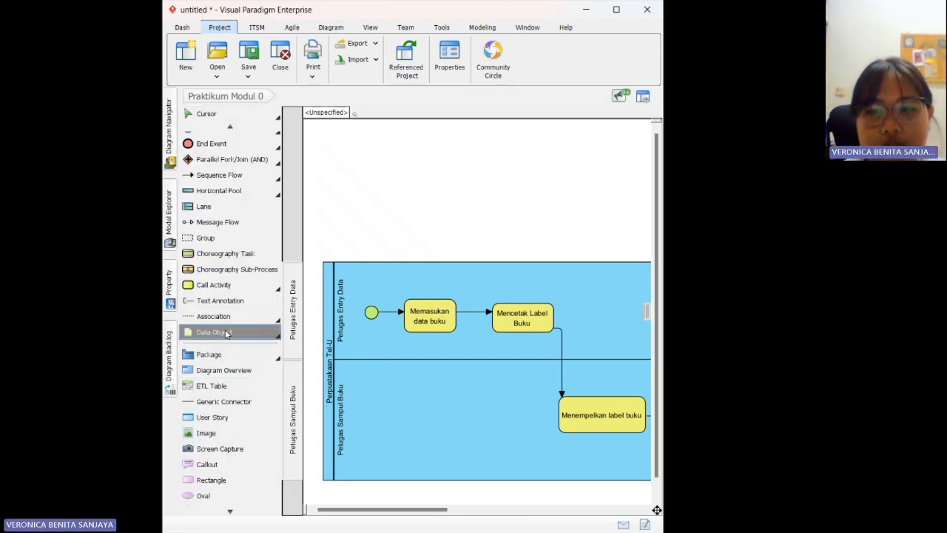
click(423, 278)
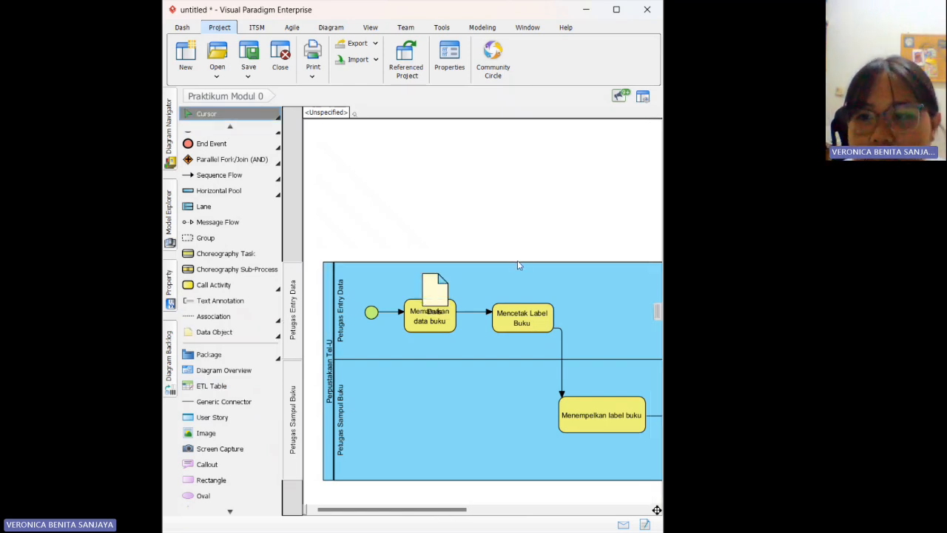
Step: Extend the Petugas Entry Data lane upward and downward, and move the data object above the Memasukan data buku task
drag(519, 265, 514, 250)
click(435, 288)
drag(435, 291, 425, 270)
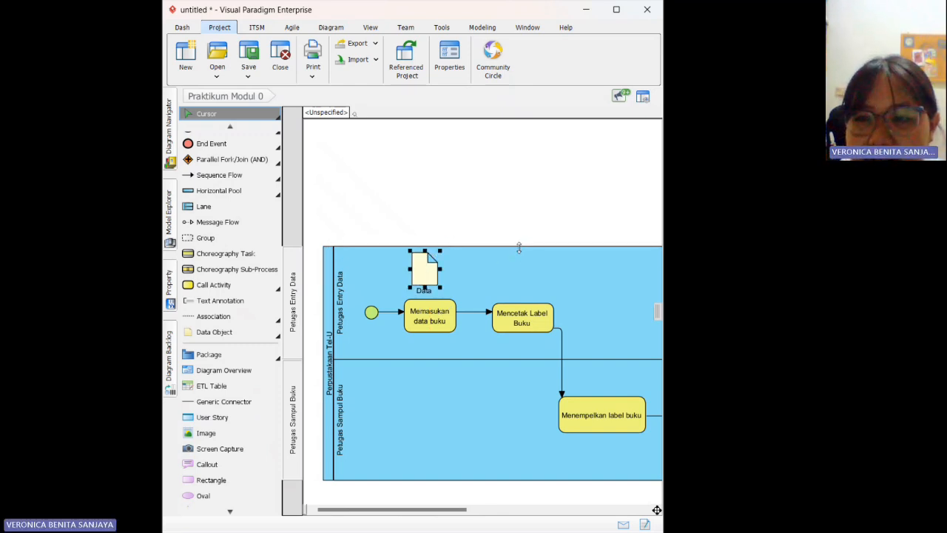
drag(519, 248, 510, 211)
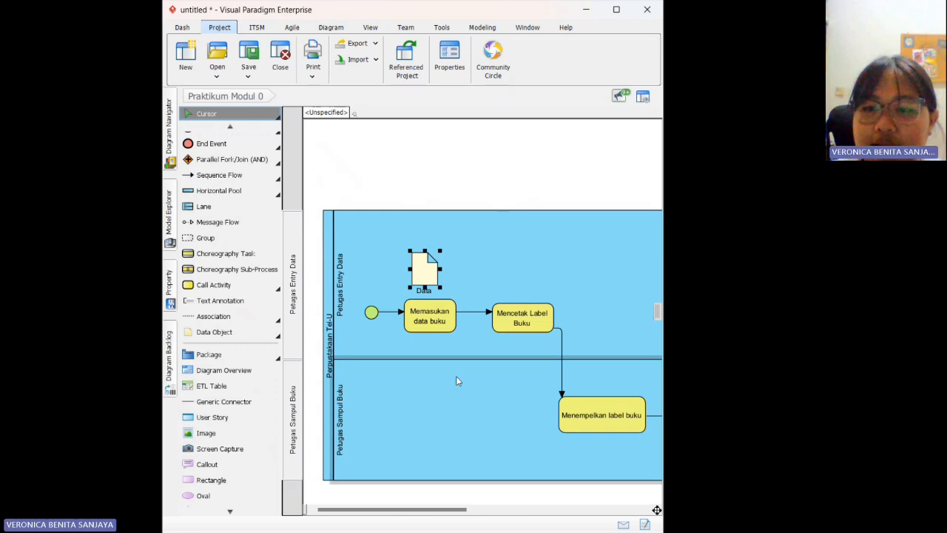
drag(451, 357, 457, 417)
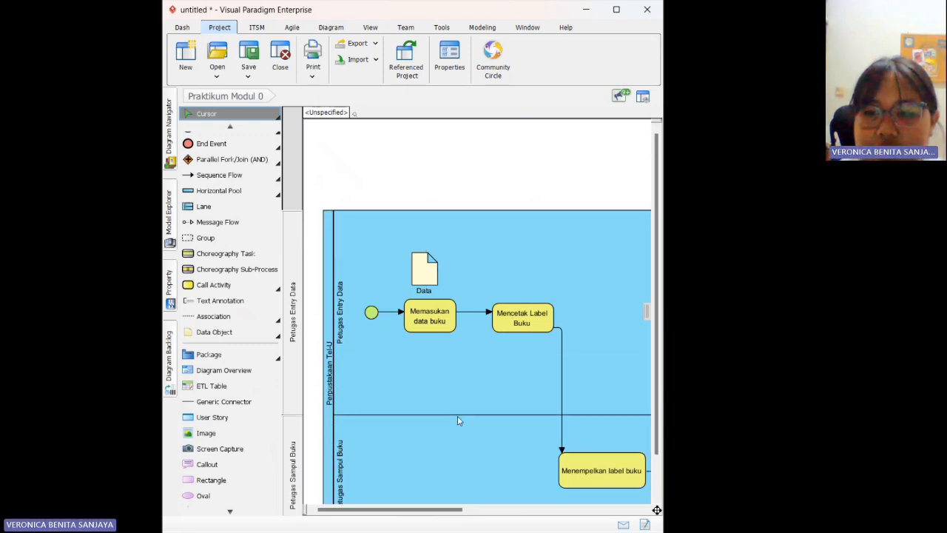
Step: Move the data object further up from the Memasukan data buku task and name it Buku Baru
drag(425, 269, 421, 242)
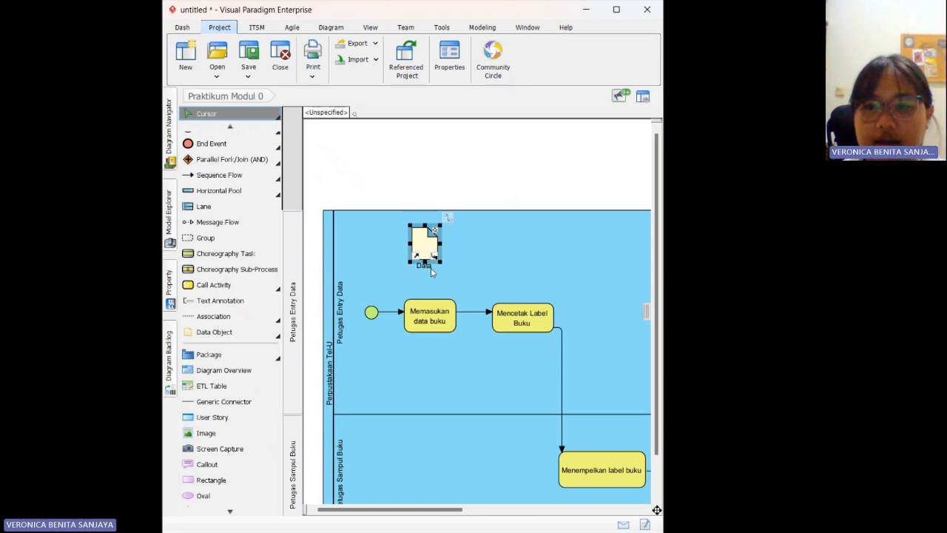
double_click(431, 270)
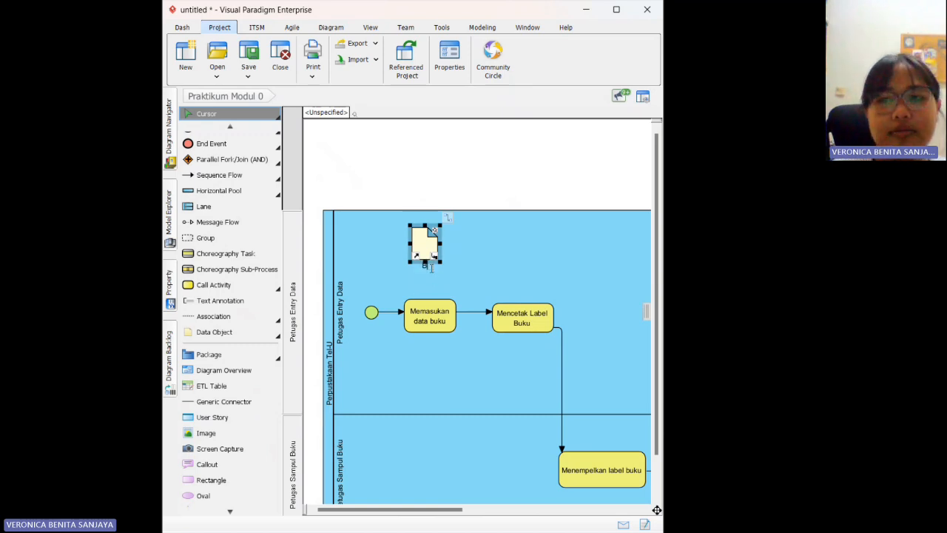
text(Buku Baru)
click(470, 275)
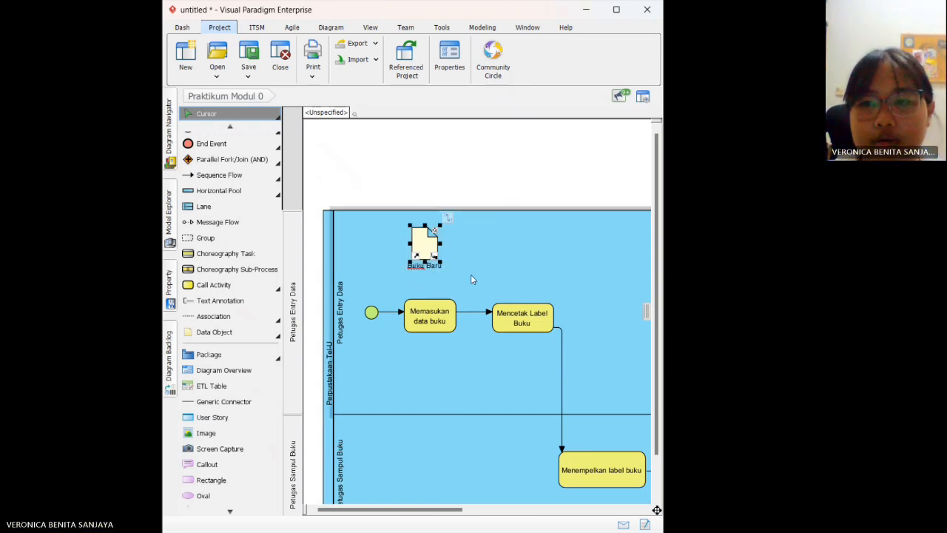
Step: Add a data association from the Buku Baru data object to the Memasukan data buku task
scroll(259, 448, up, 2)
click(278, 378)
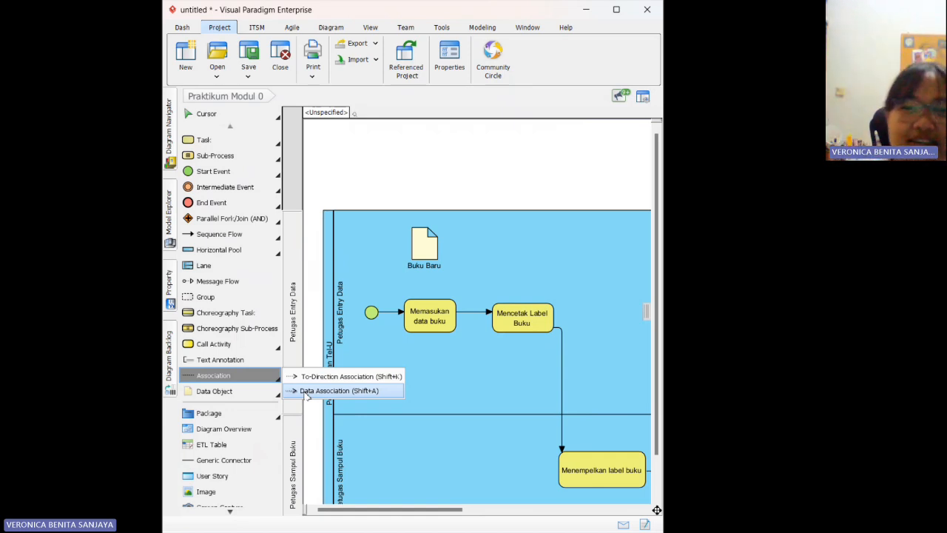
click(306, 393)
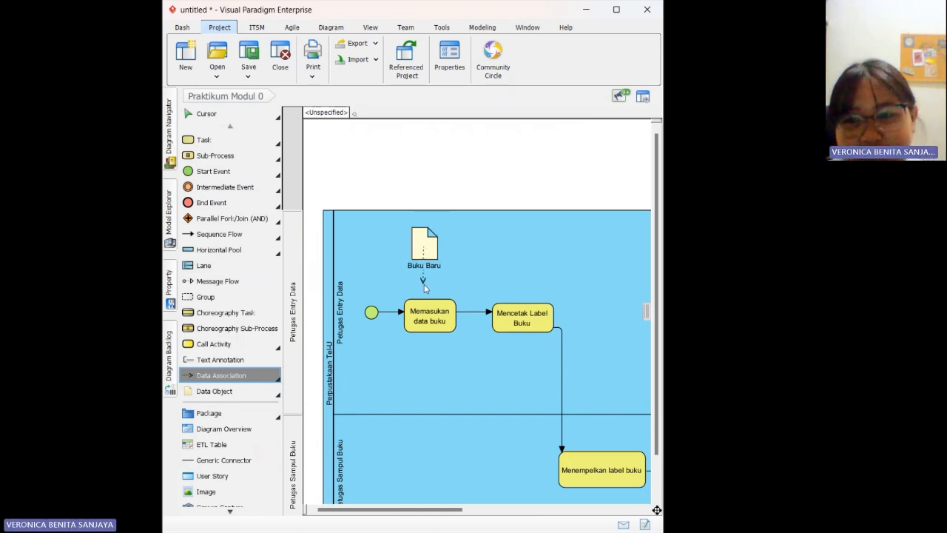
drag(425, 296, 425, 297)
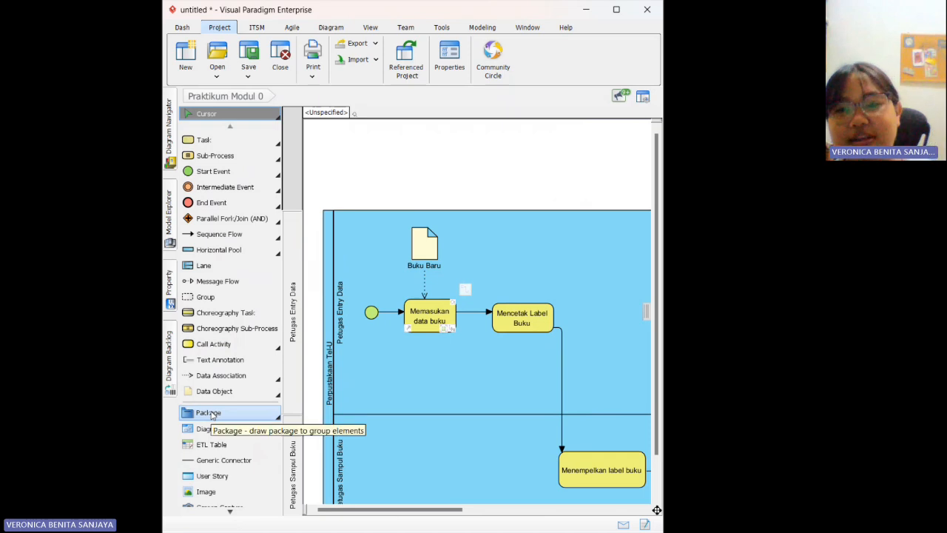
Step: Place a data store below the Memasukan data buku task and name it Database Buku Perpus
scroll(212, 416, down, 2)
scroll(212, 416, up, 2)
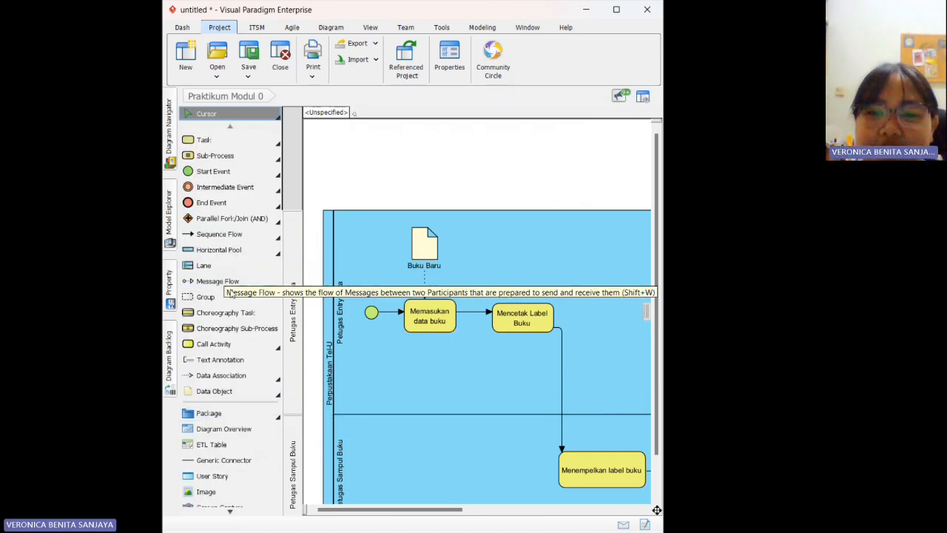
click(279, 397)
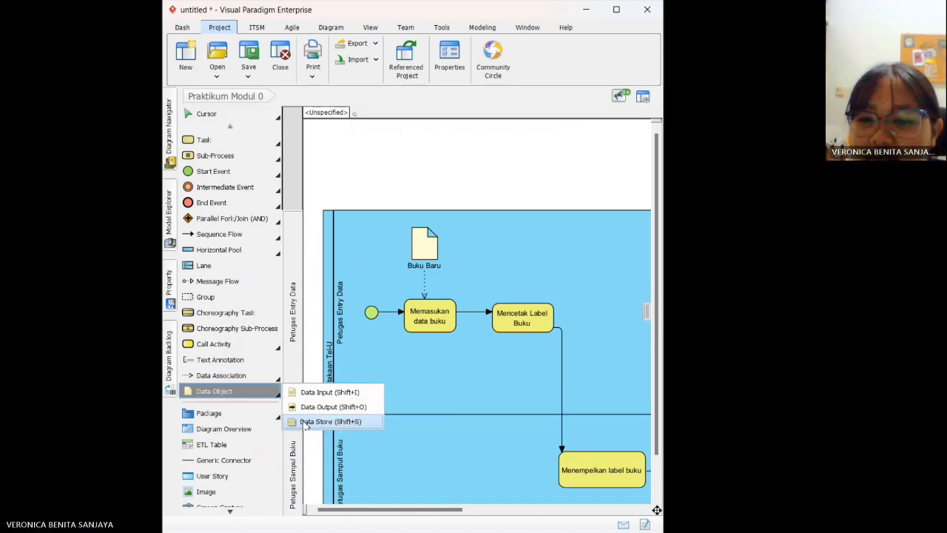
click(307, 423)
click(432, 370)
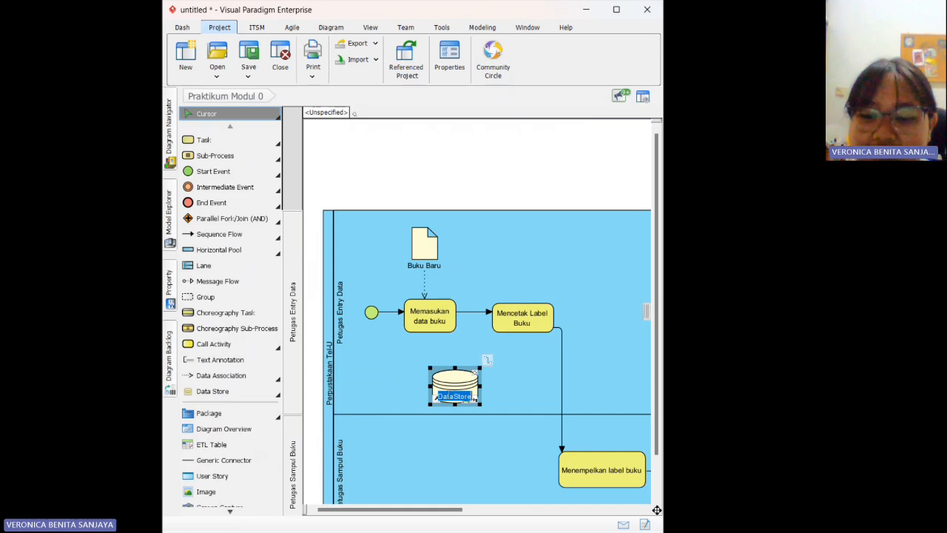
key(BackSpace)
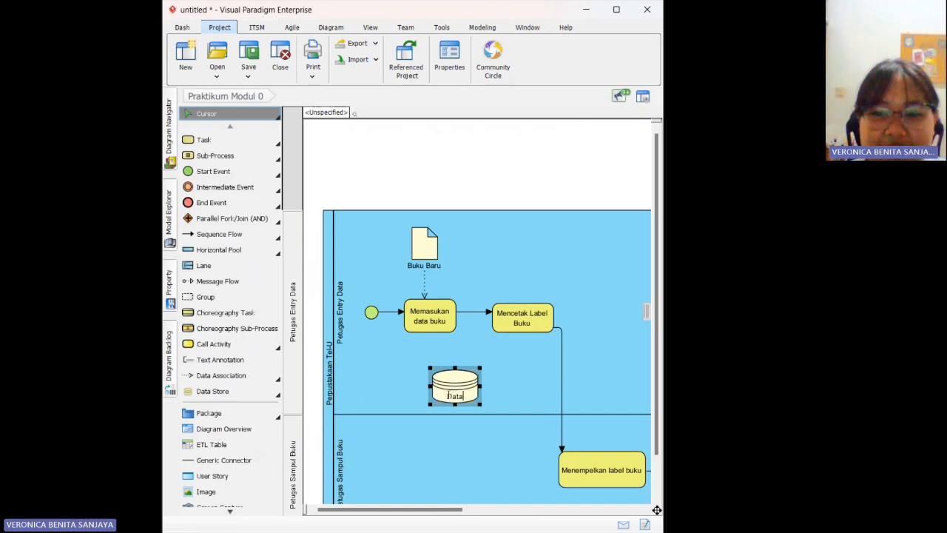
text(Database)
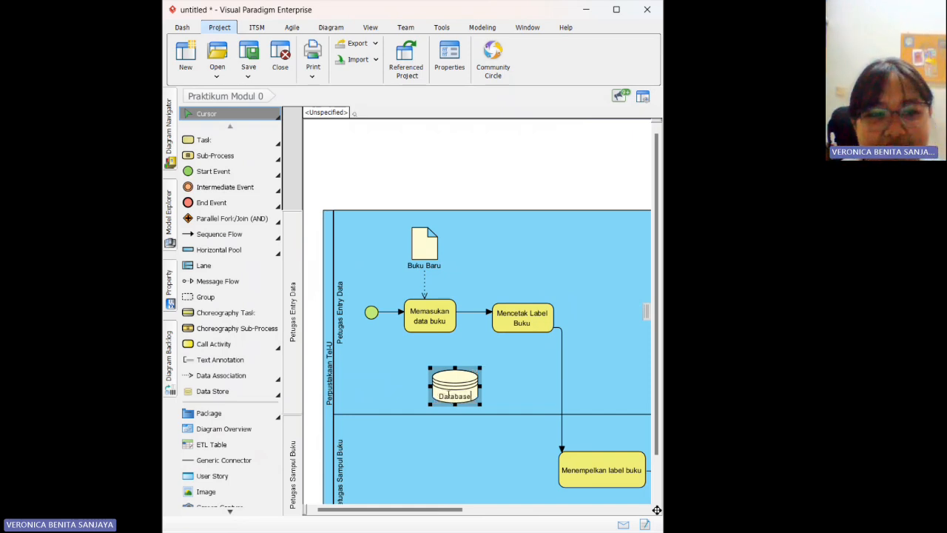
text( Buku Perpus)
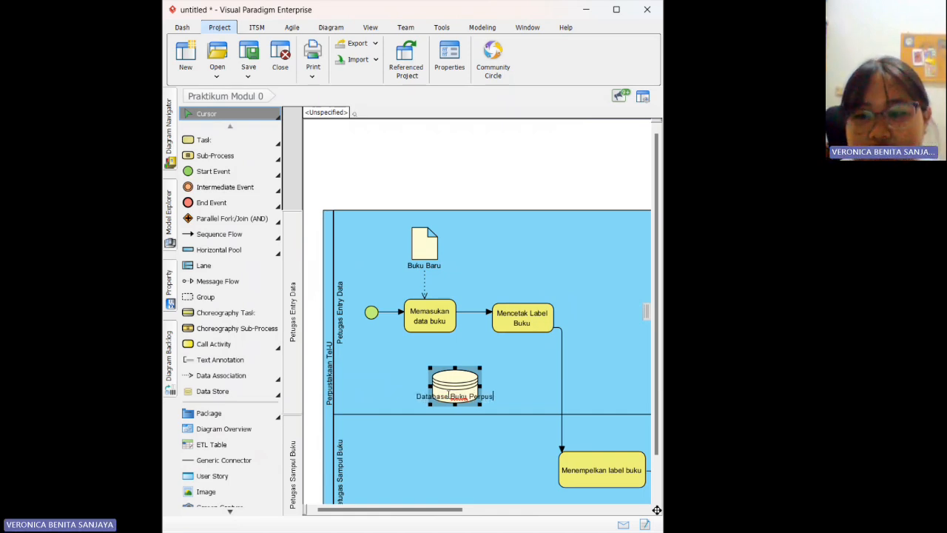
Step: Enlarge and align the Database Buku Perpus data store under Memasukan data buku, and add a data association from the task to it
drag(479, 367, 451, 397)
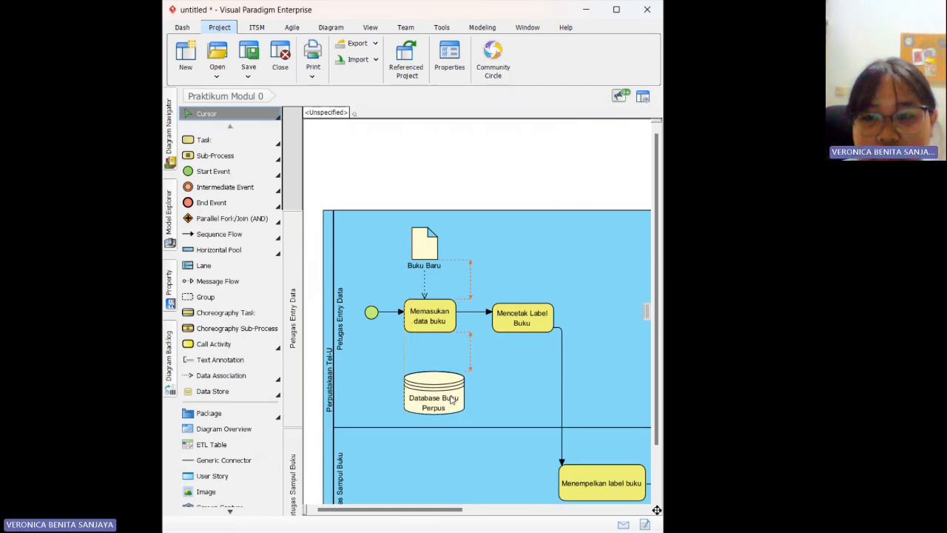
click(422, 481)
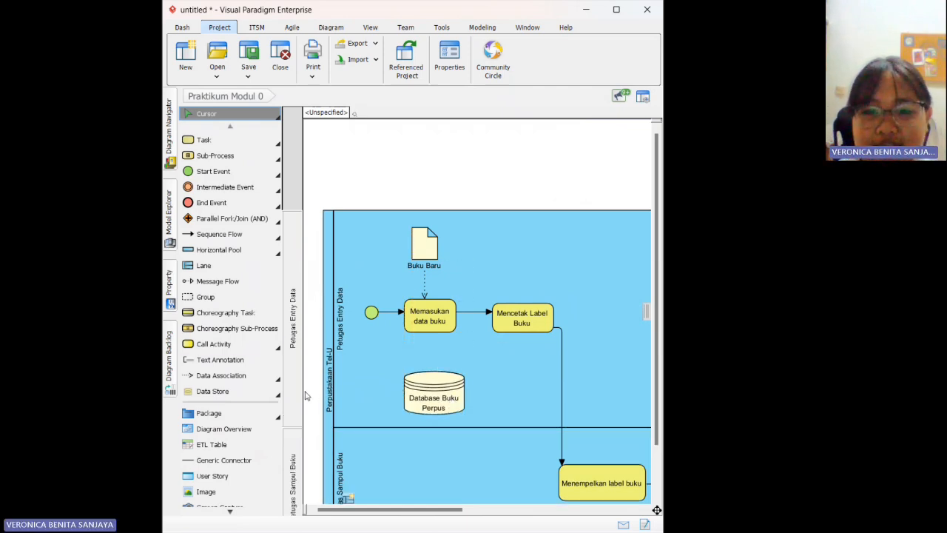
click(223, 378)
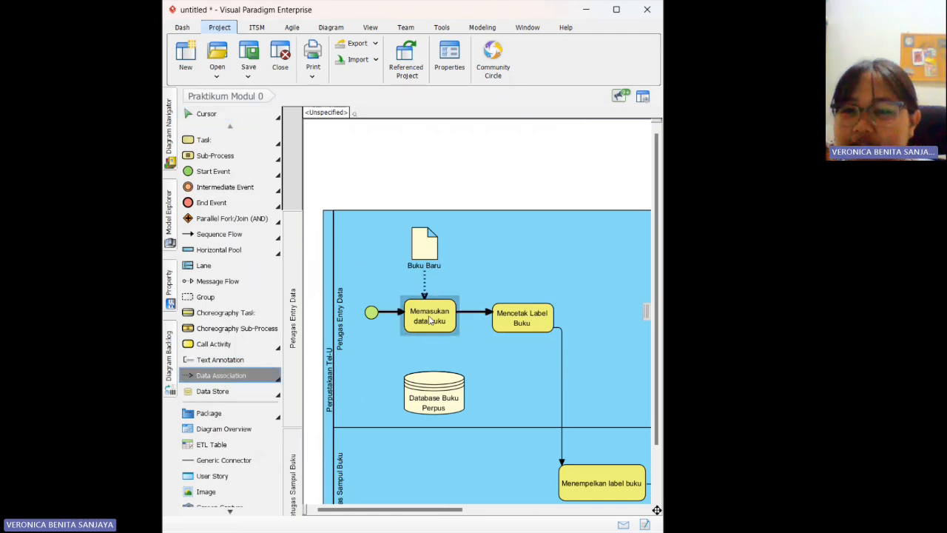
drag(428, 364, 434, 390)
Step: Widen the pool beyond the Meletakan buku di rak task and place an end event after that task
scroll(469, 339, down, 4)
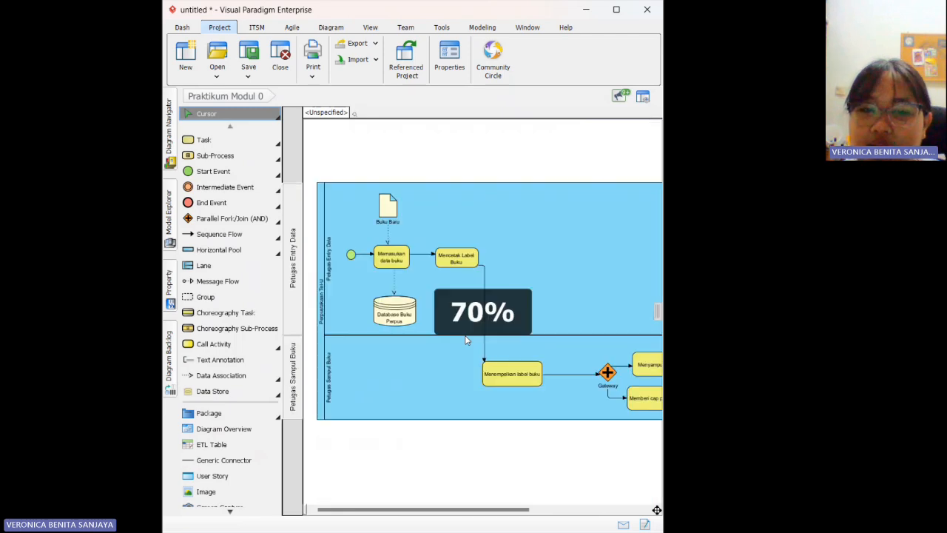
scroll(278, 287, down, 2)
scroll(462, 267, right, 3)
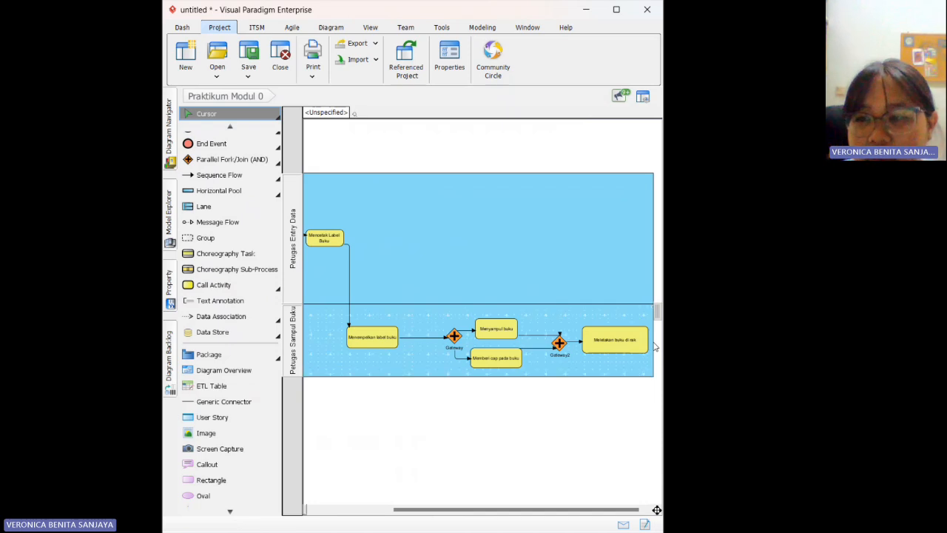
drag(660, 340, 660, 319)
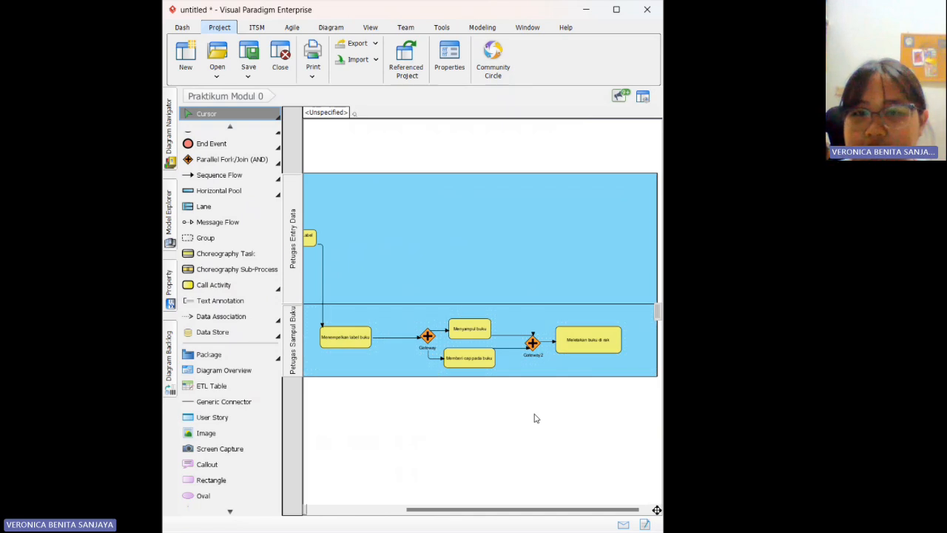
click(212, 145)
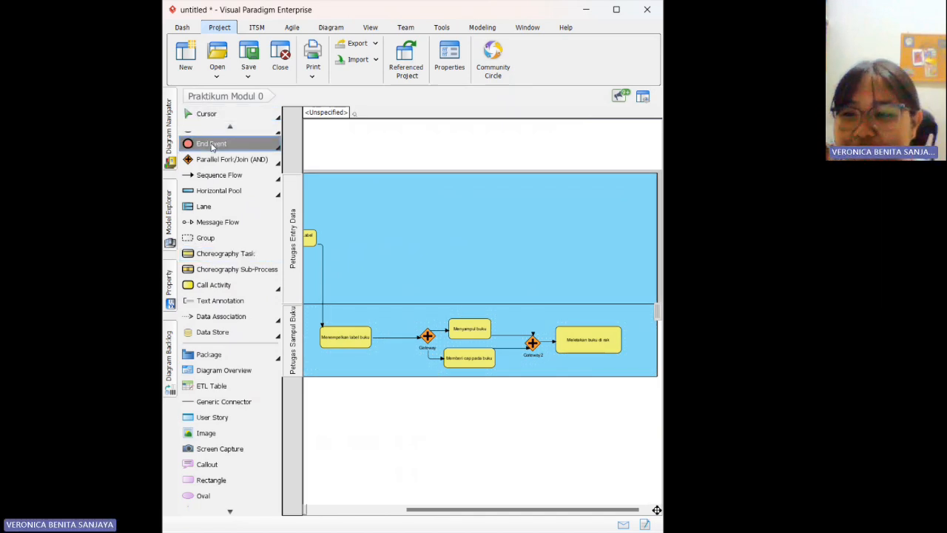
click(641, 340)
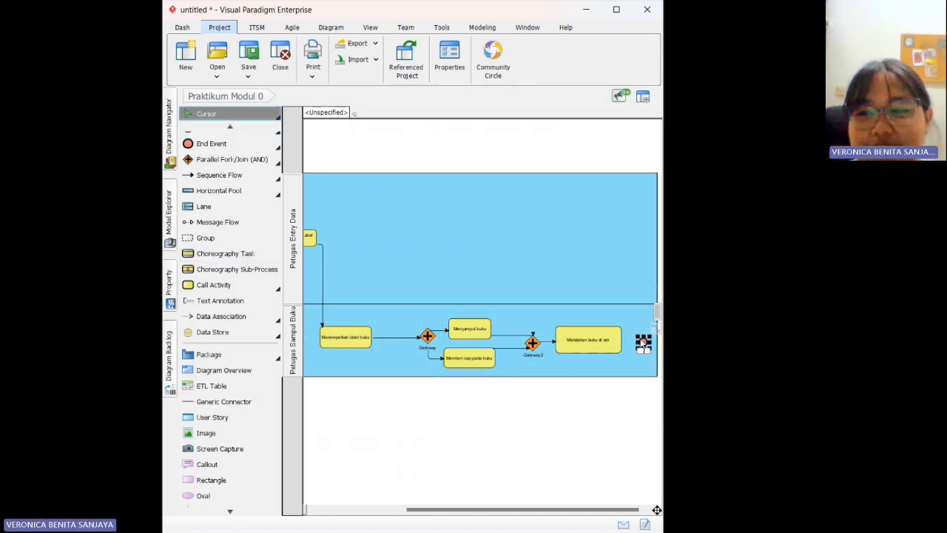
Step: Add a sequence flow from the Meletakan buku di rak task to the end event
scroll(272, 196, up, 1)
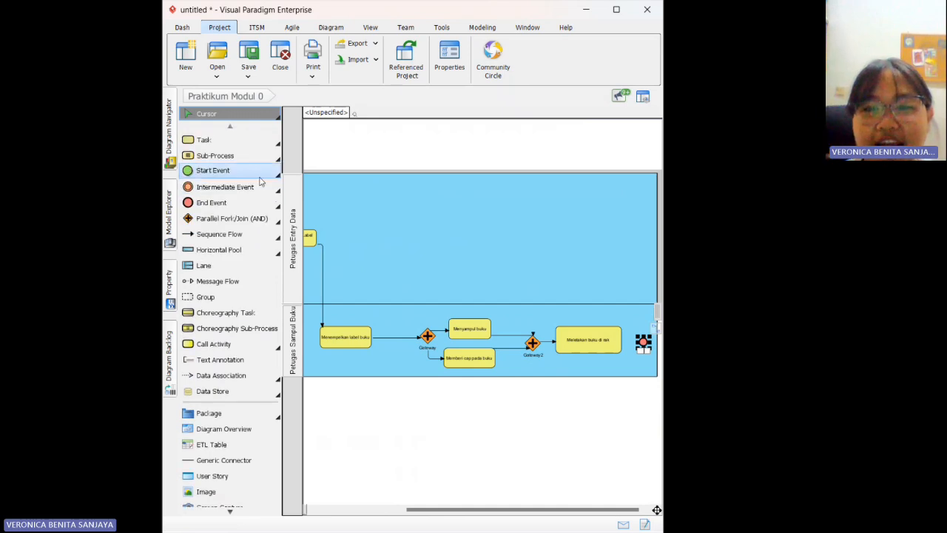
click(240, 236)
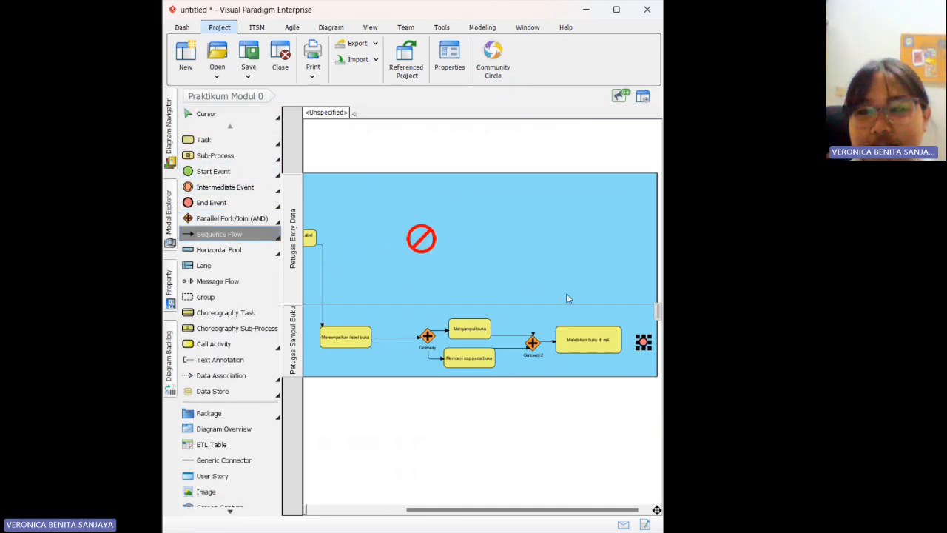
drag(615, 339, 644, 342)
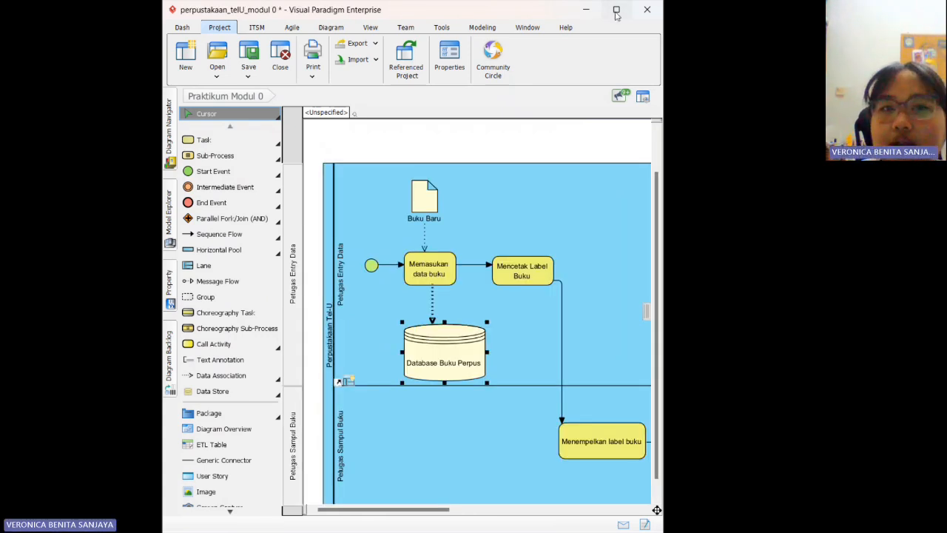
Step: Set the font size to 16 as the default for all shapes and apply it to the current diagram
click(617, 10)
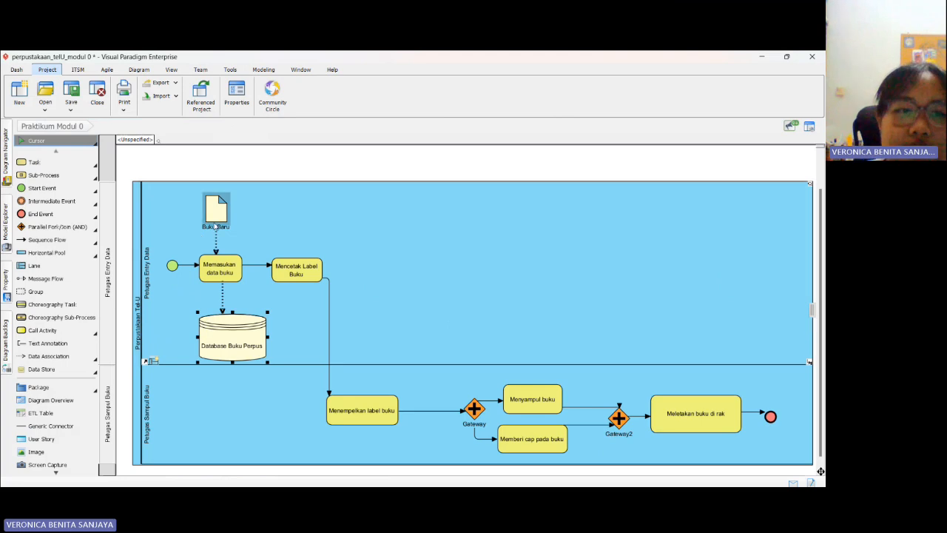
scroll(240, 275, up, 1)
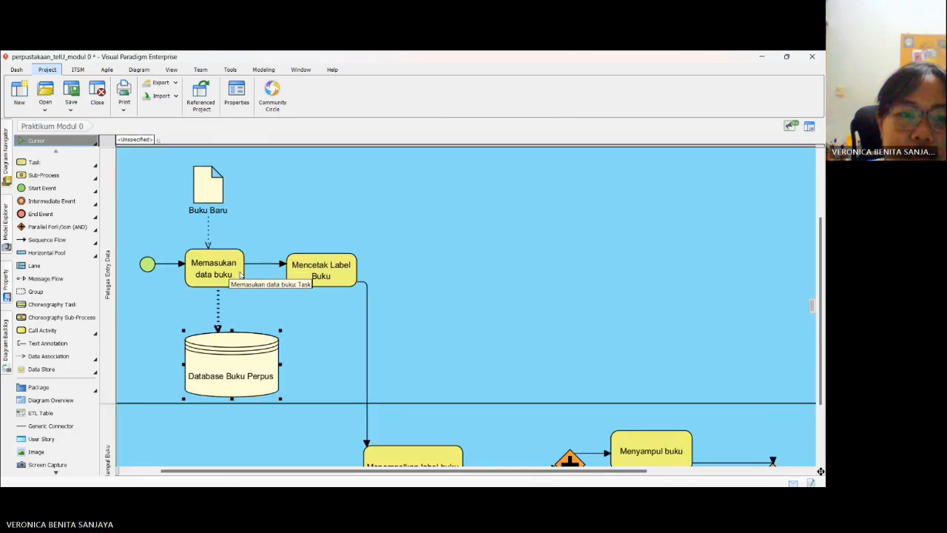
right_click(224, 275)
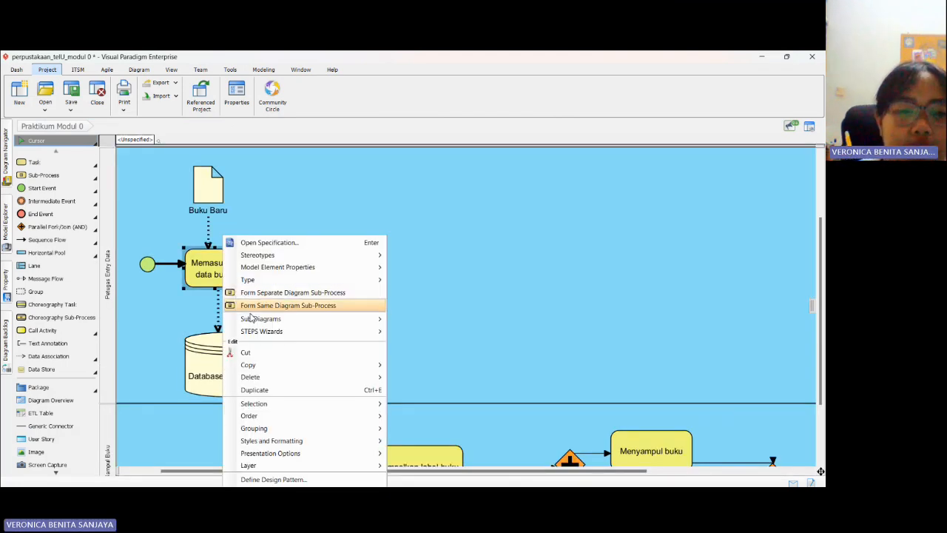
mouse_move(293, 384)
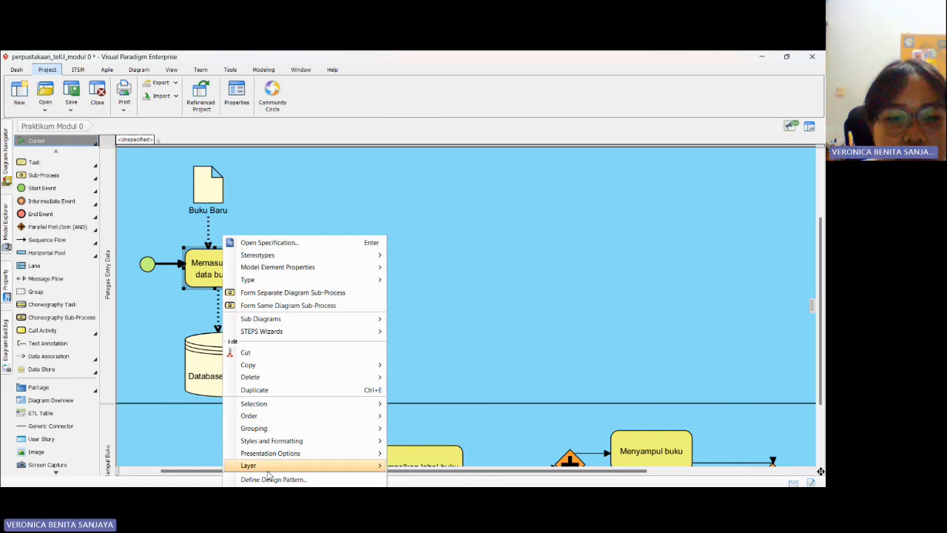
mouse_move(284, 444)
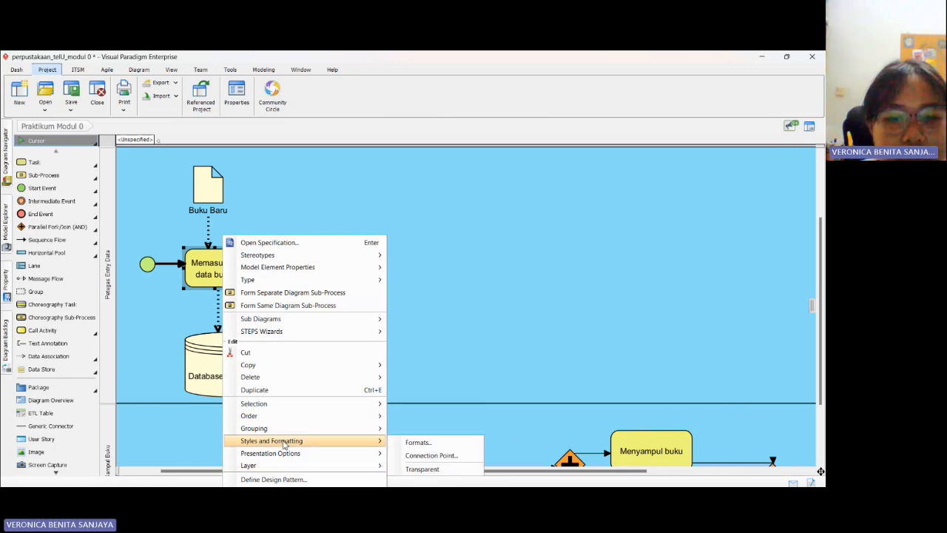
click(417, 443)
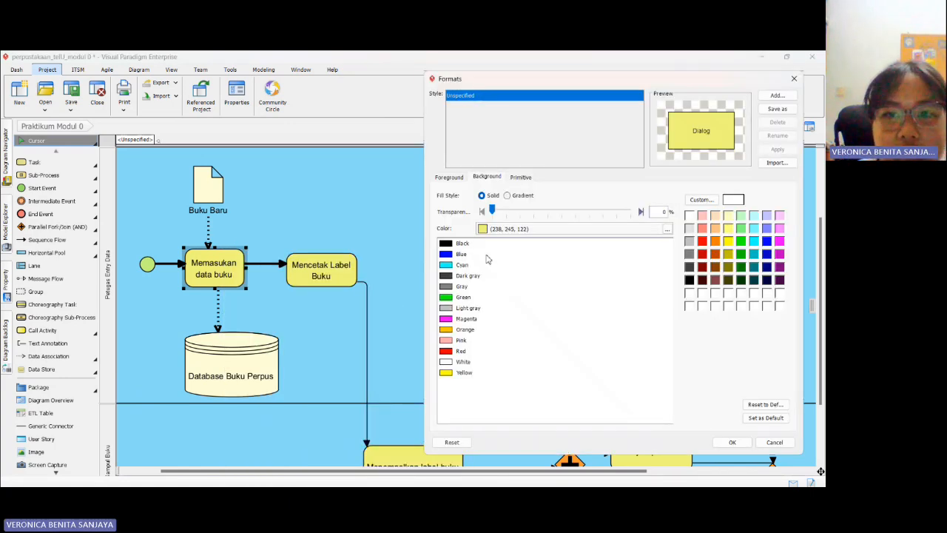
click(450, 177)
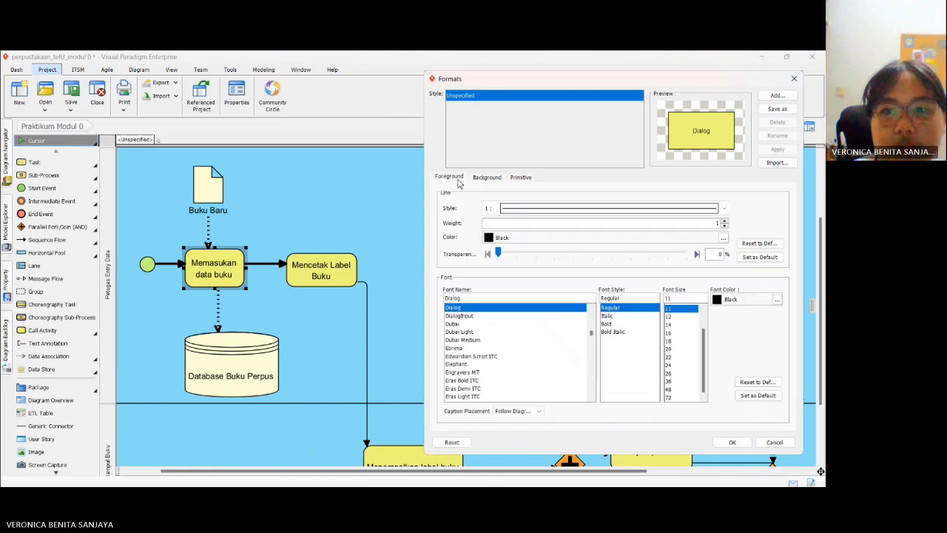
click(671, 333)
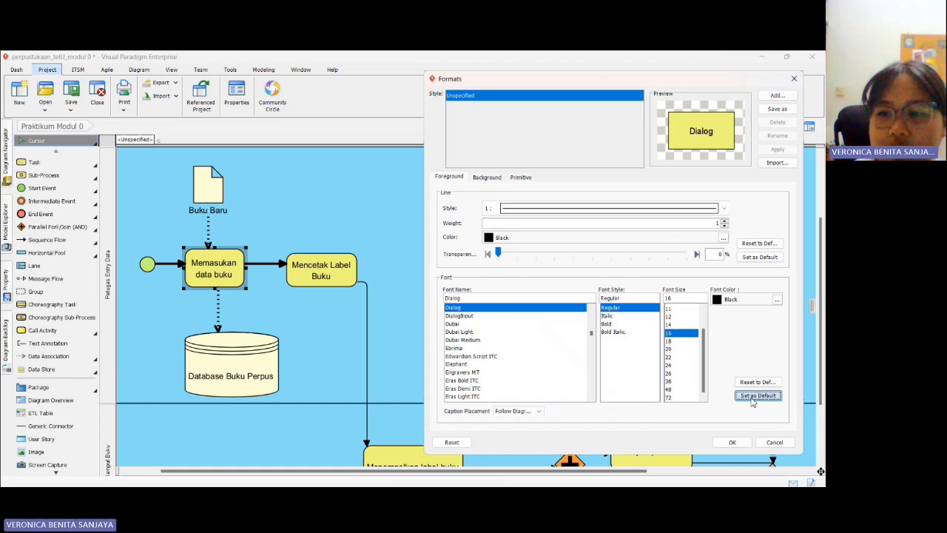
click(753, 400)
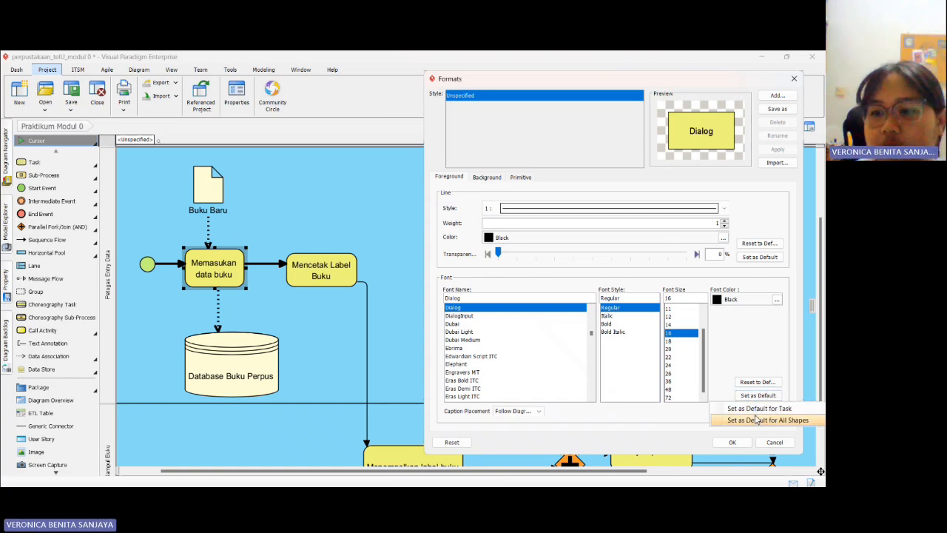
click(745, 421)
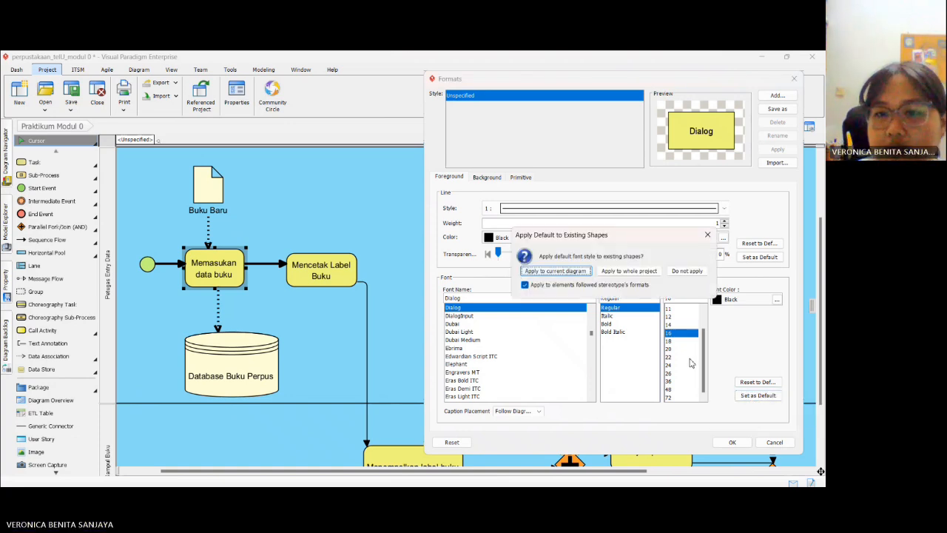
click(572, 272)
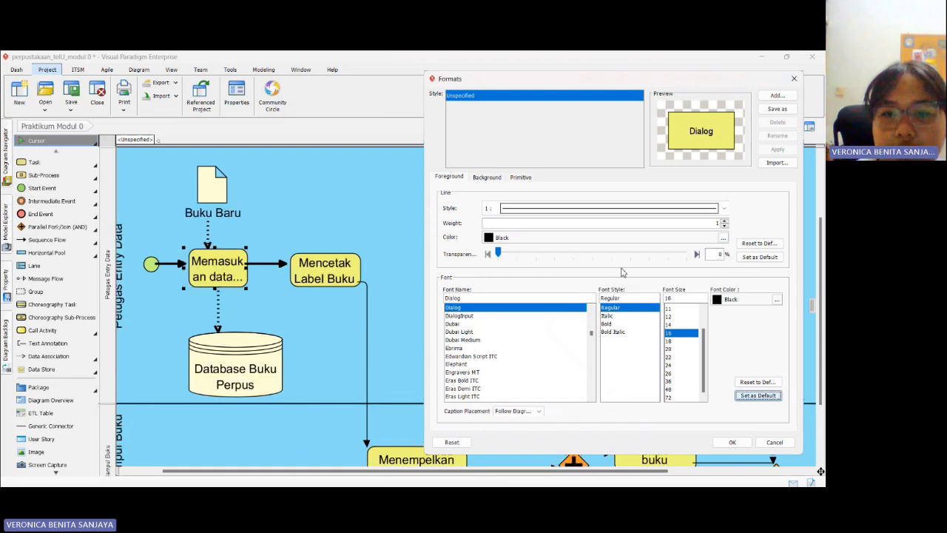
click(732, 442)
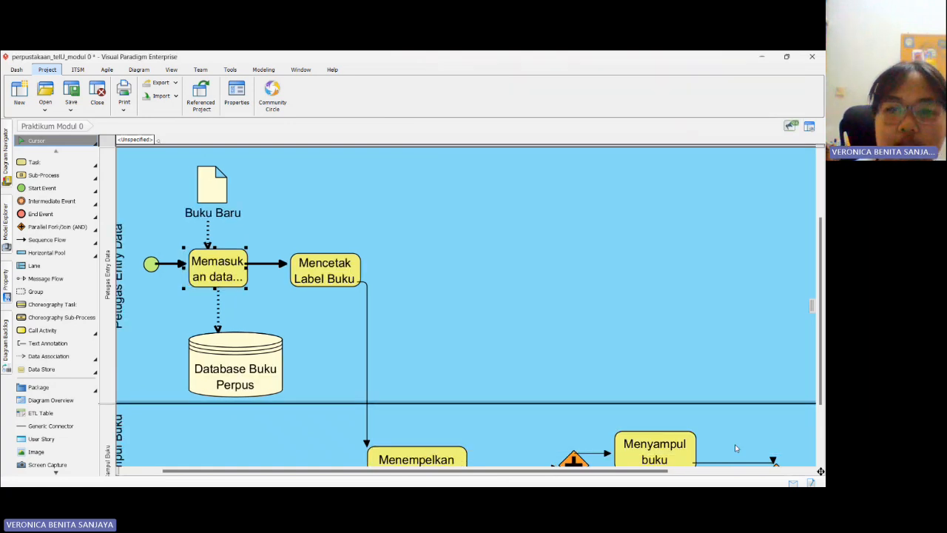
Step: Widen the Memasukan data buku and Mencetak Label Buku tasks to give their enlarged labels more room
scroll(465, 381, down, 3)
scroll(465, 382, down, 1)
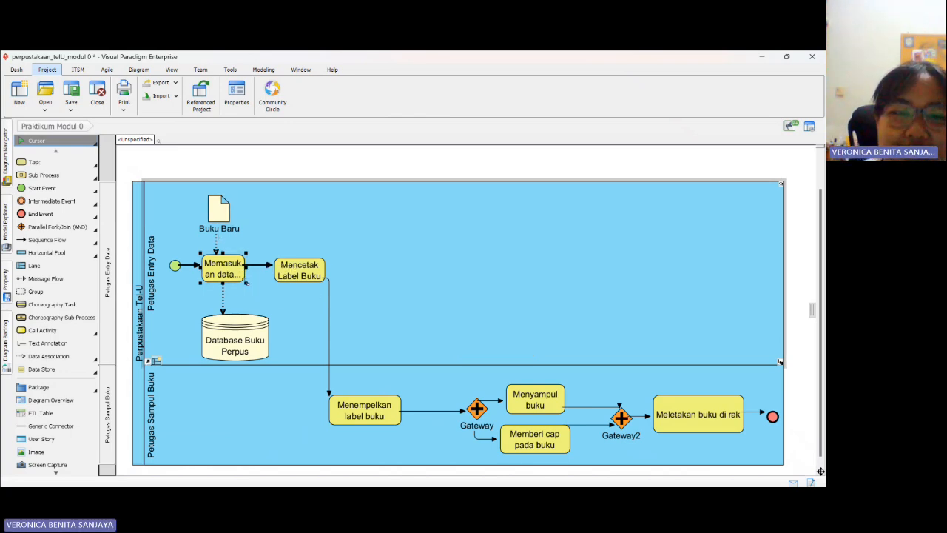
drag(246, 284, 262, 288)
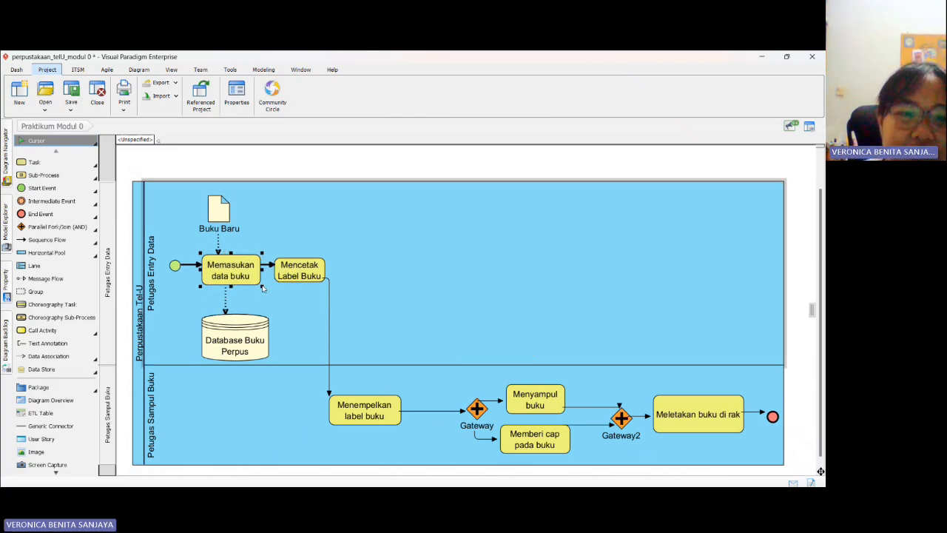
click(329, 260)
click(317, 272)
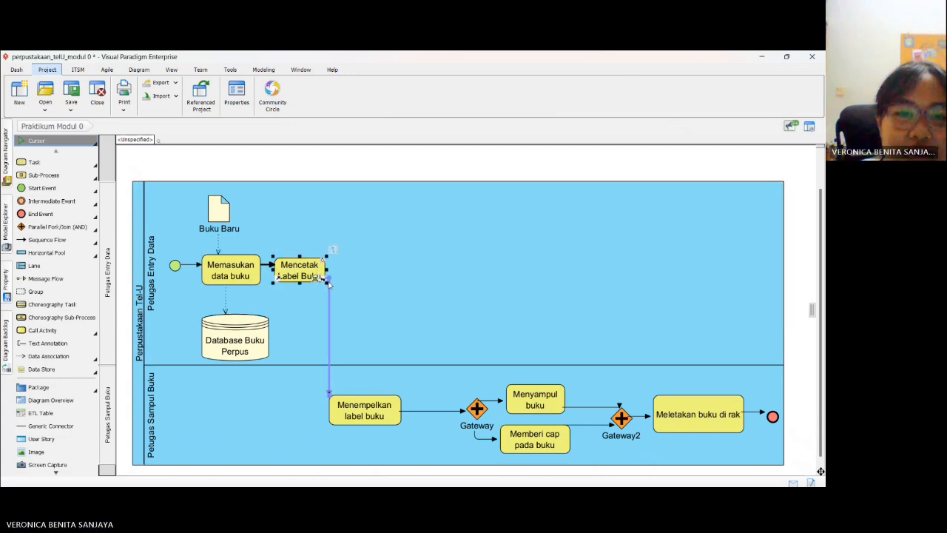
drag(323, 278, 350, 280)
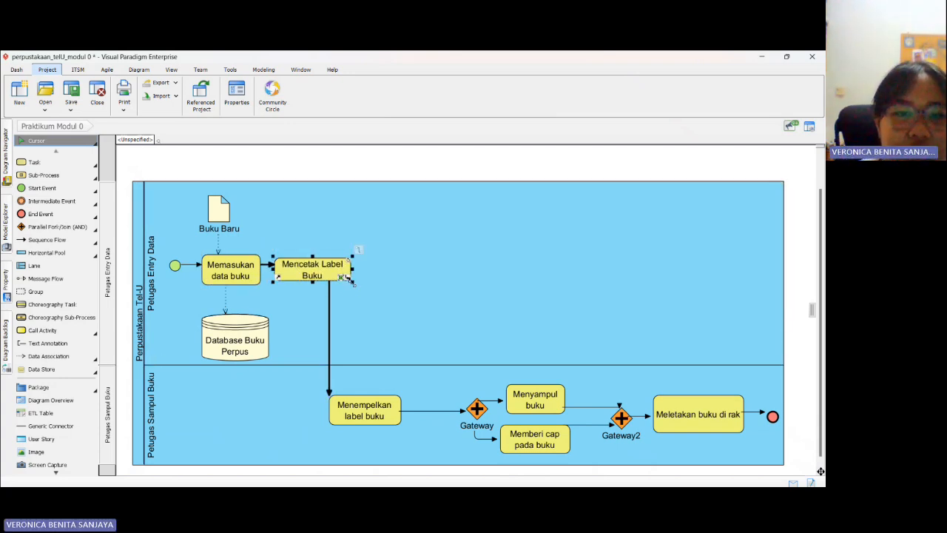
click(385, 309)
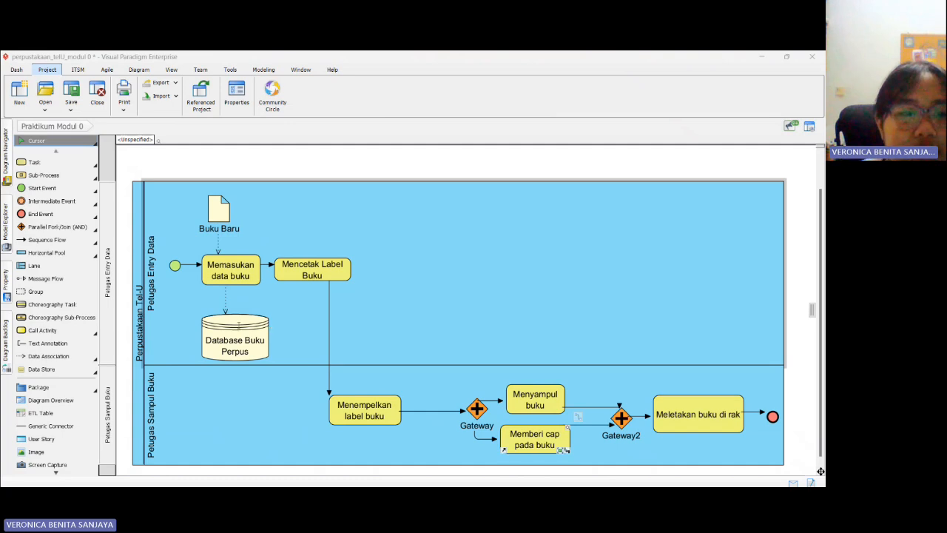
click(437, 326)
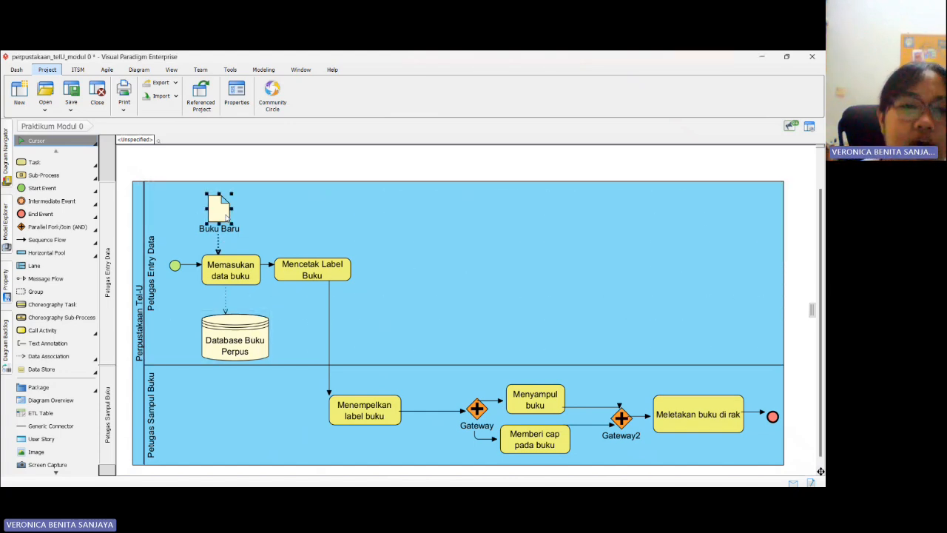
Step: Set the Buku Baru data object's font size to 12 as the data object default and apply it to the current diagram
click(230, 219)
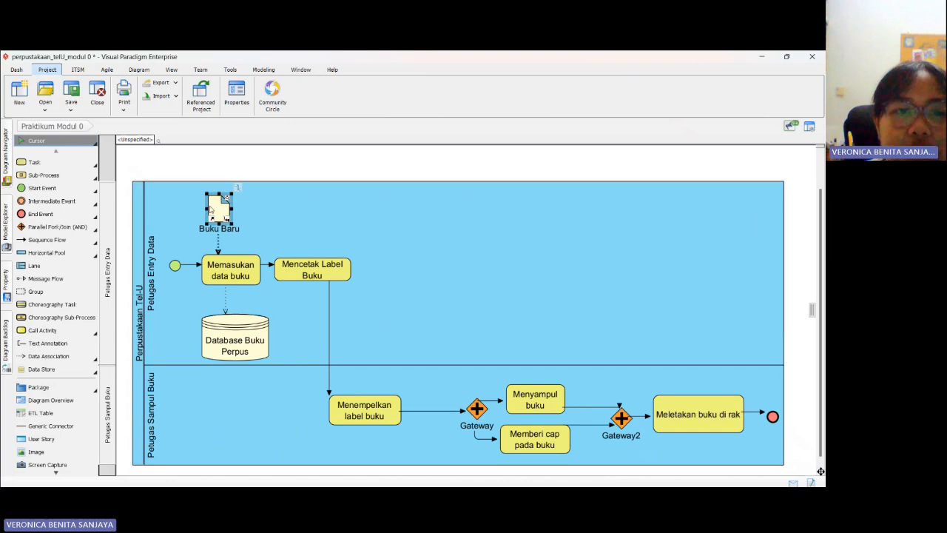
right_click(213, 209)
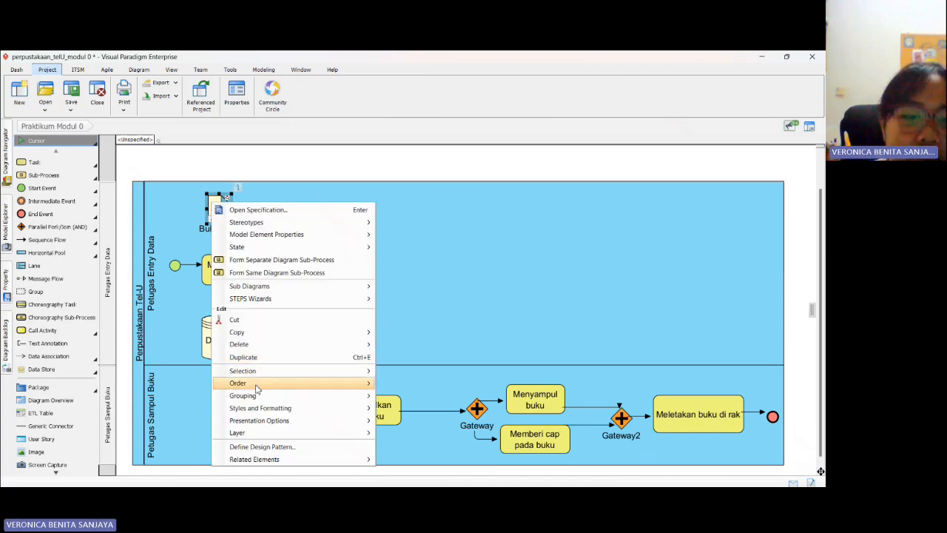
mouse_move(259, 420)
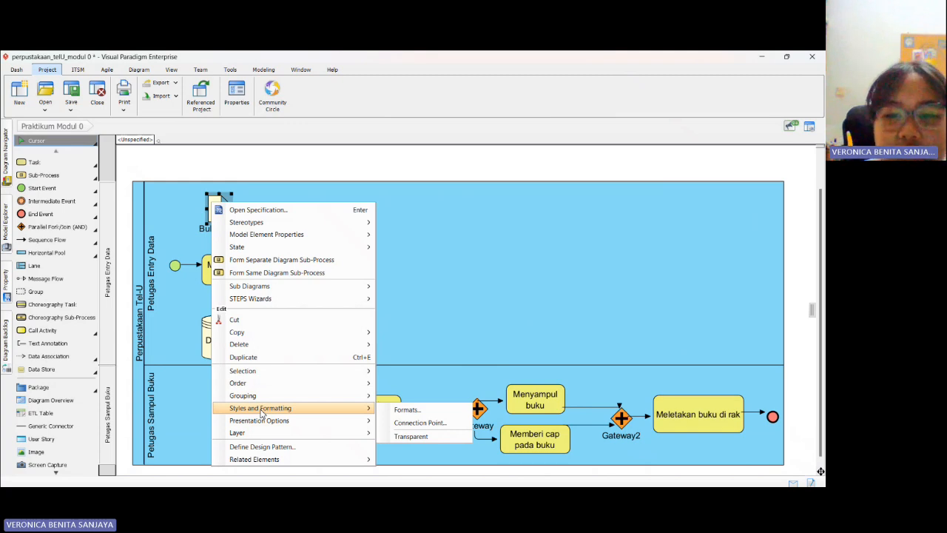
click(407, 411)
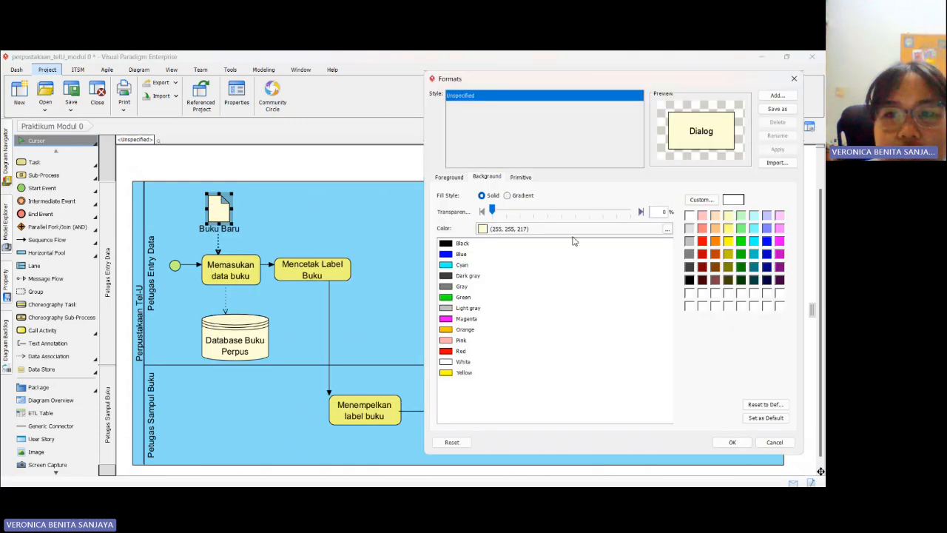
click(445, 178)
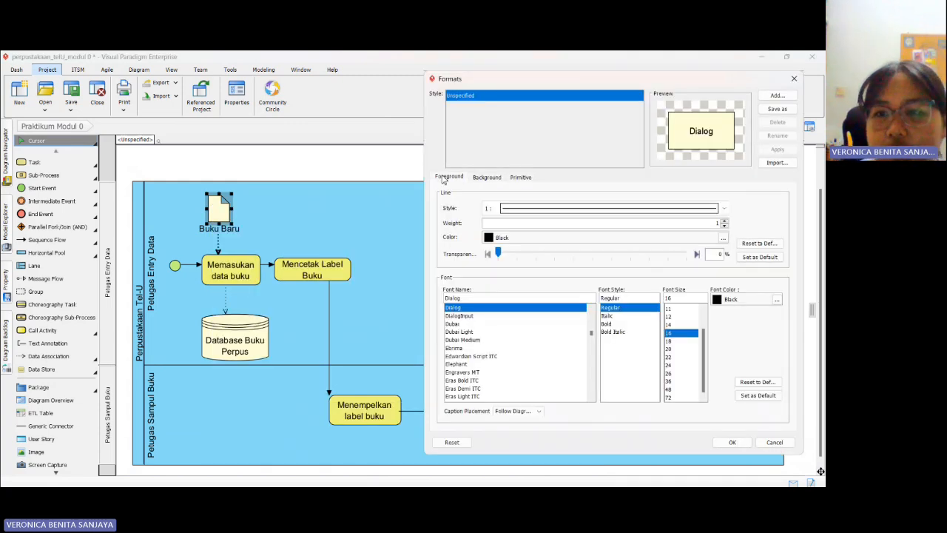
click(678, 317)
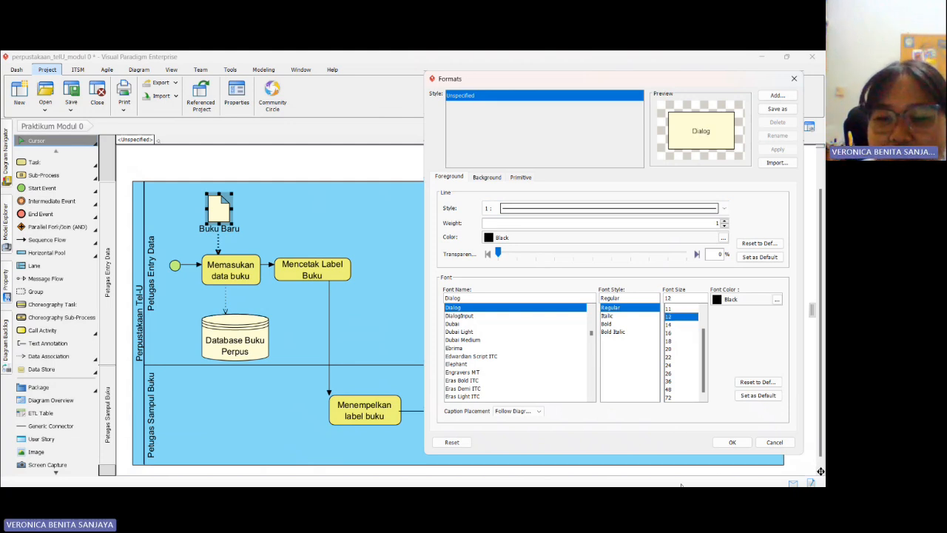
click(763, 396)
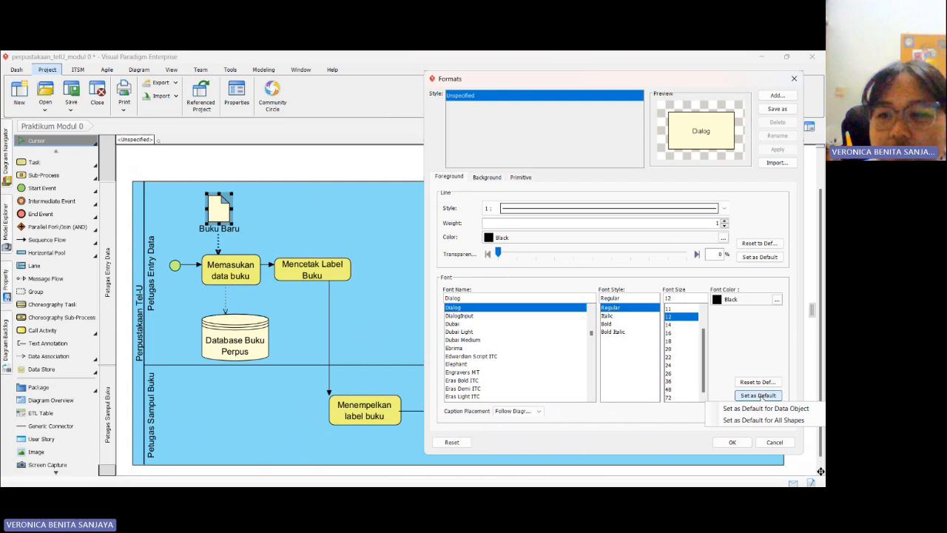
click(755, 409)
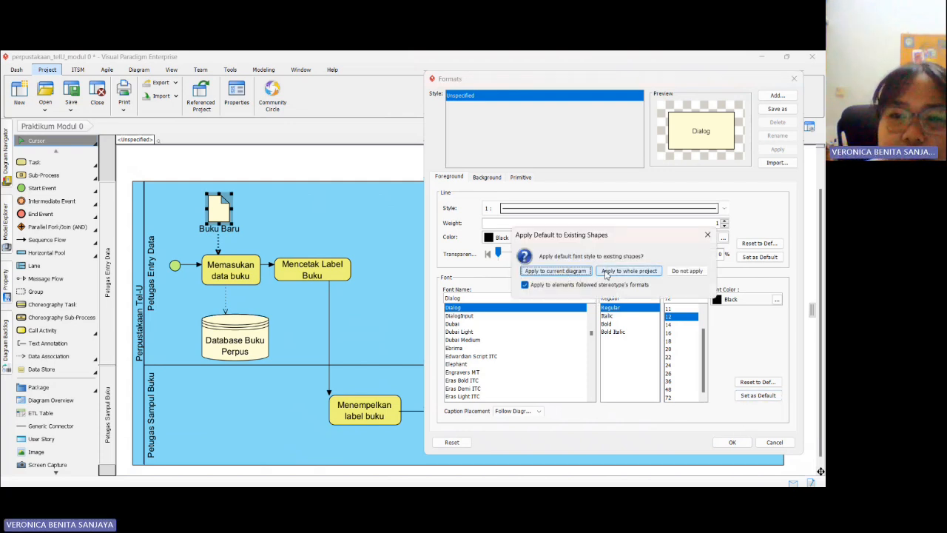
click(567, 271)
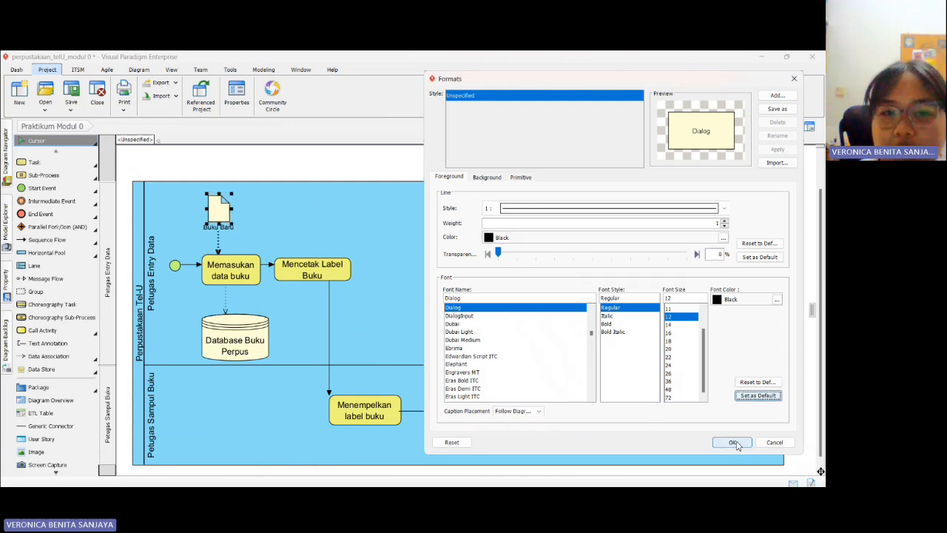
click(735, 443)
Step: Set the Database Buku Perpus data store's font size to 12 as the data store default and apply it to the current diagram
double_click(238, 343)
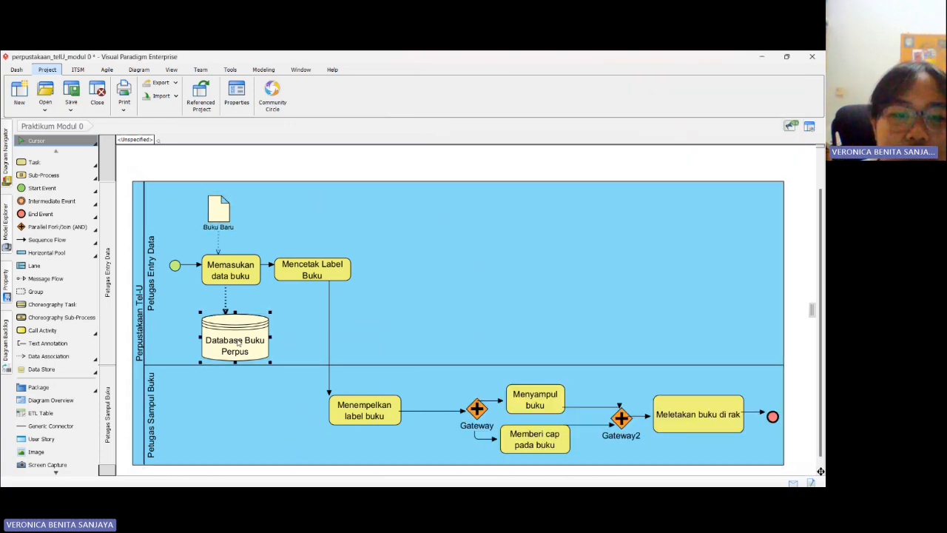
click(308, 328)
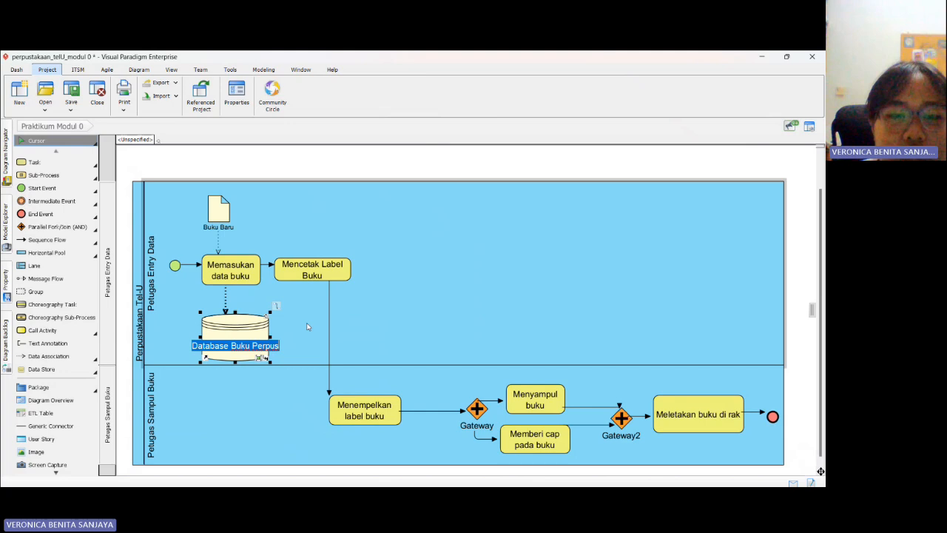
click(247, 332)
right_click(246, 332)
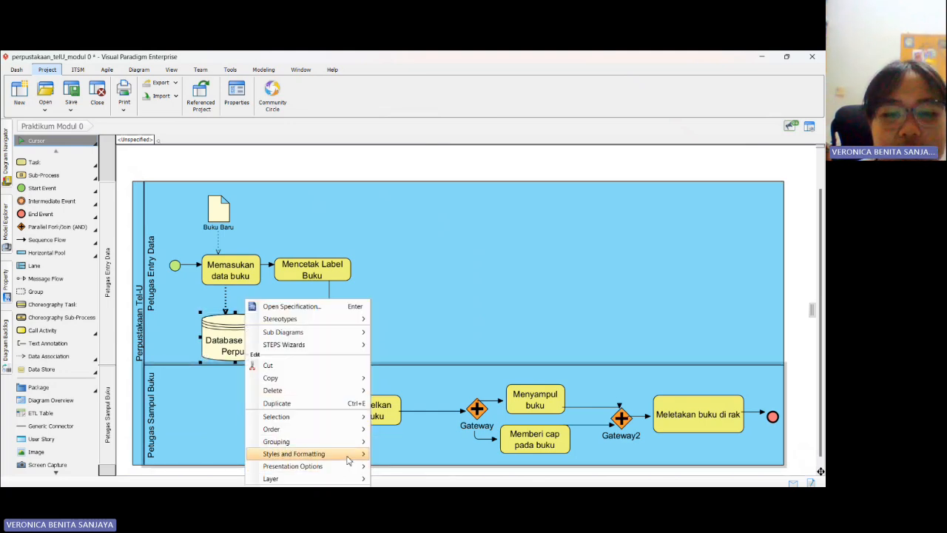
mouse_move(346, 457)
click(401, 426)
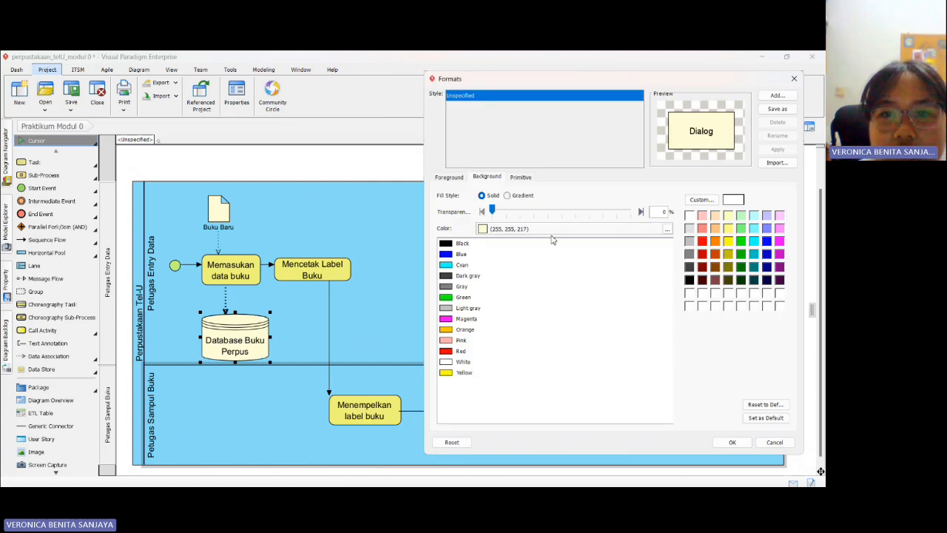
click(455, 179)
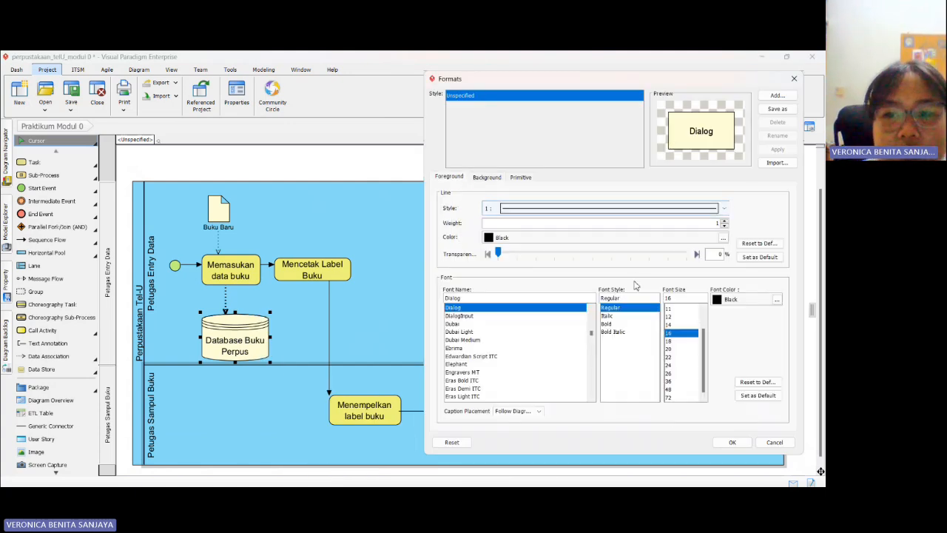
click(670, 316)
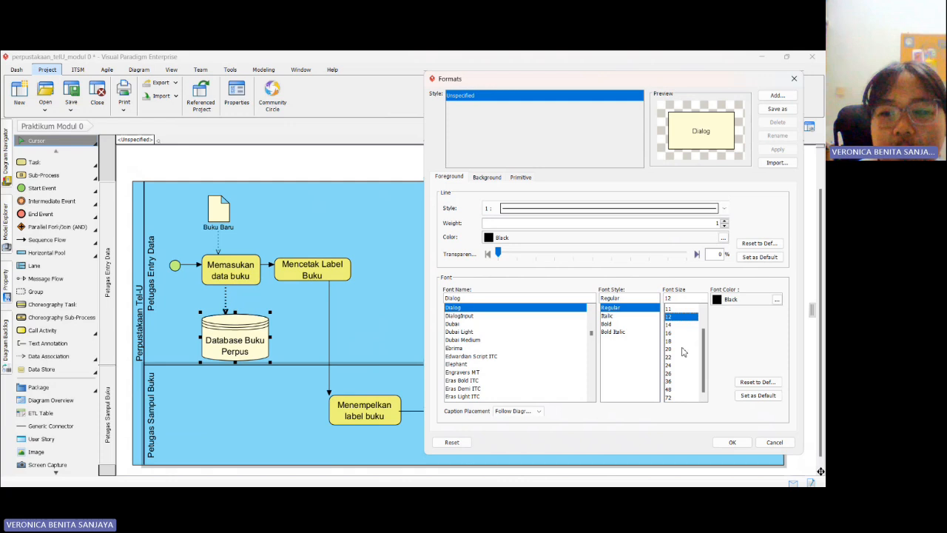
click(767, 396)
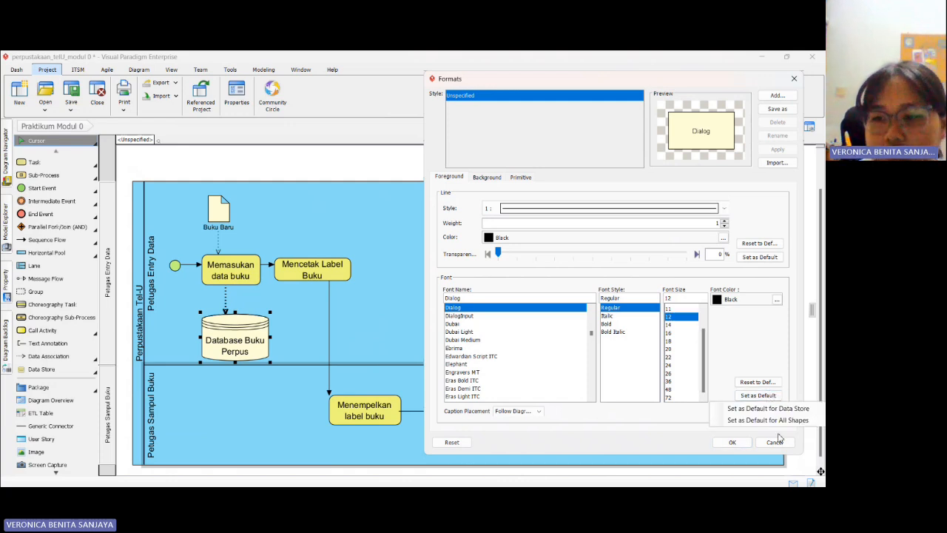
click(771, 411)
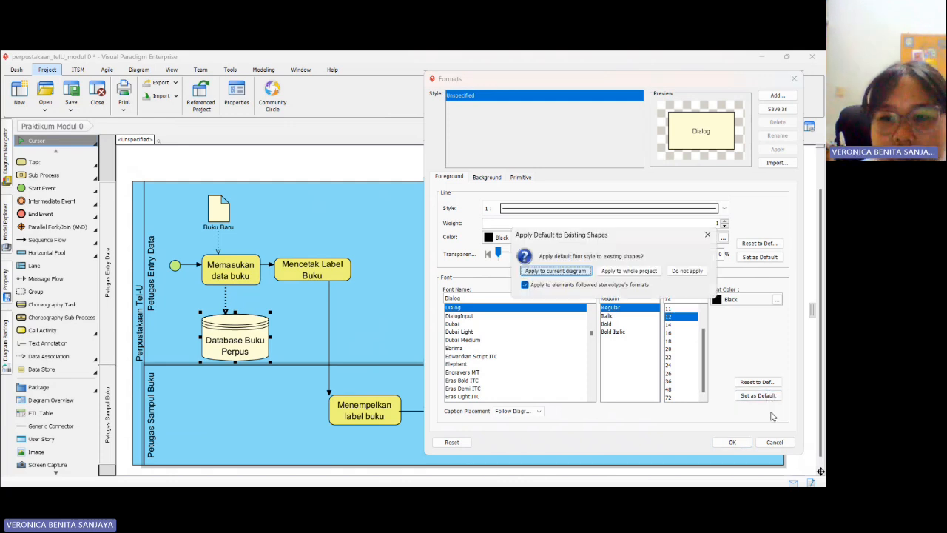
click(553, 270)
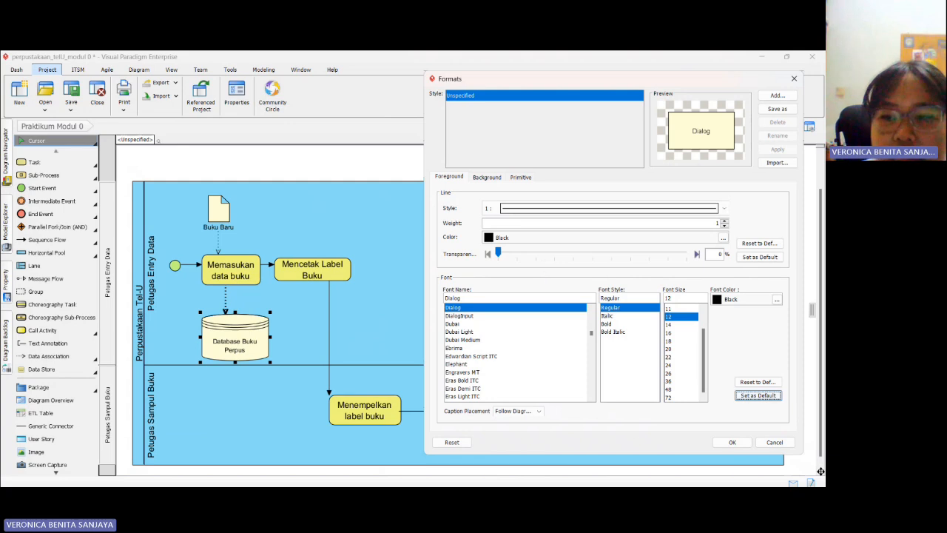
click(733, 443)
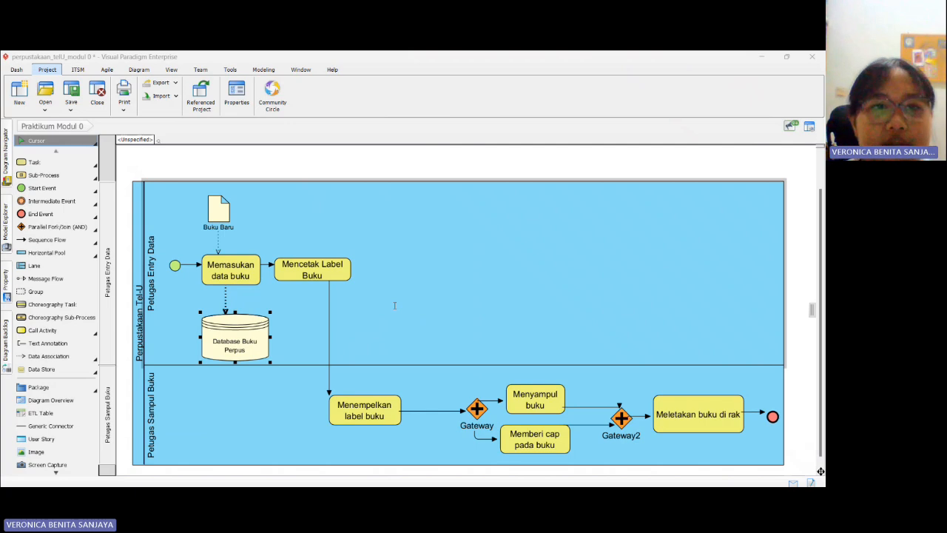
click(487, 253)
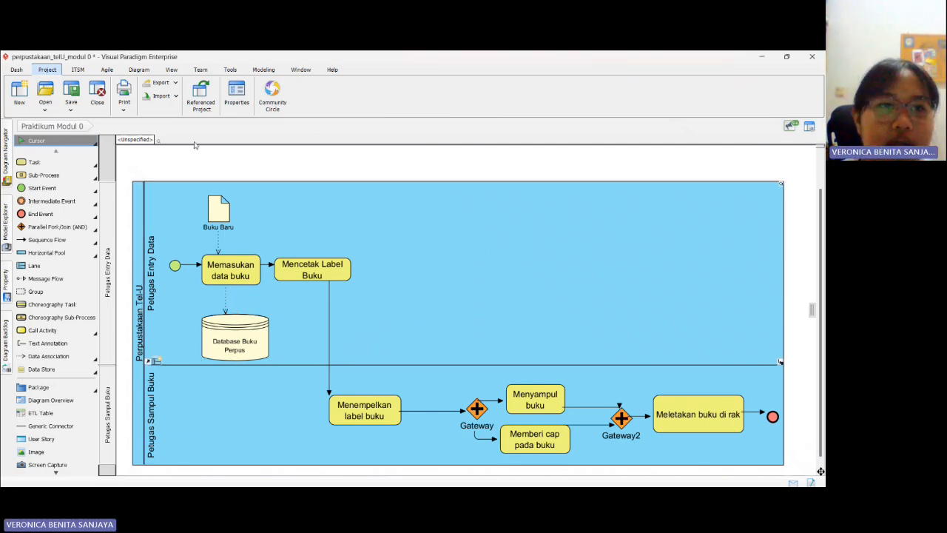
Step: Export the active diagram to the Documents folder as Praktikum Modul 0.jpg at Maximum (100%) quality and open the exported image
click(162, 84)
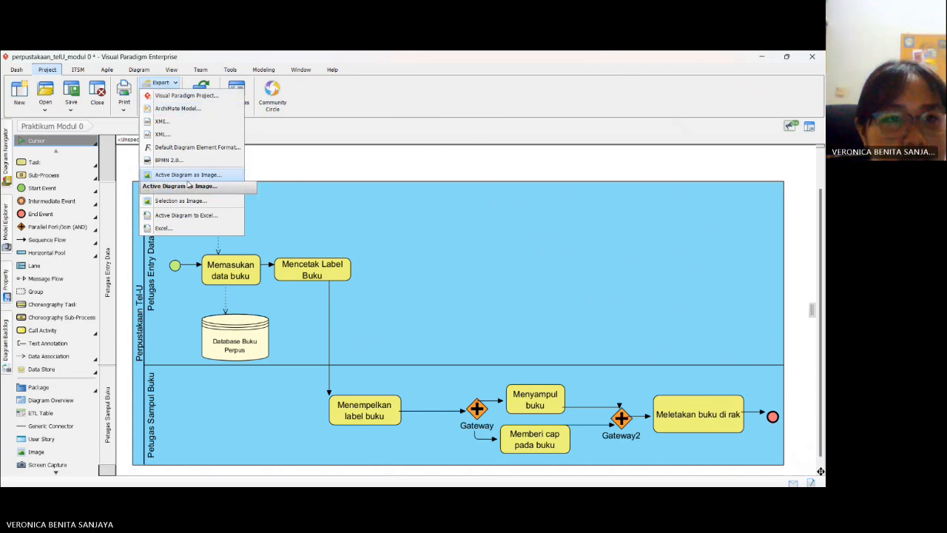
click(188, 177)
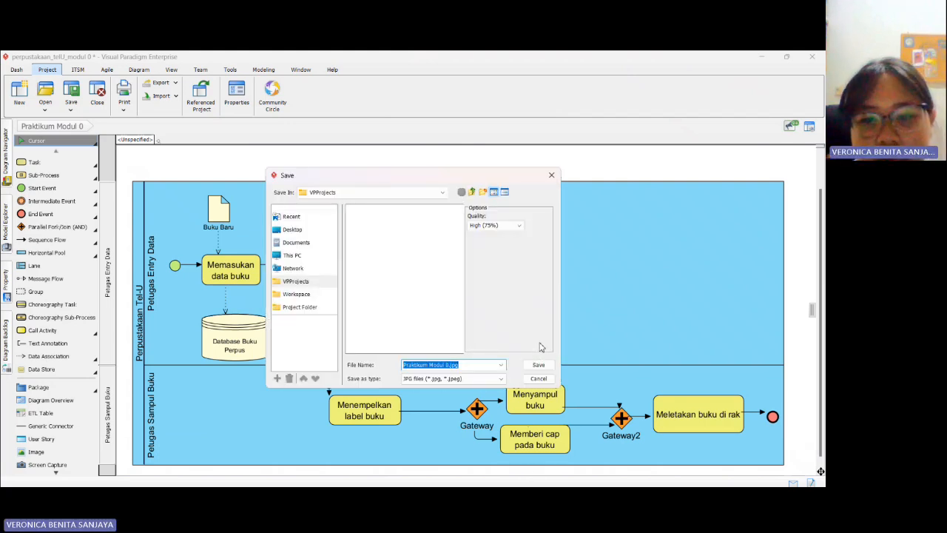
click(509, 225)
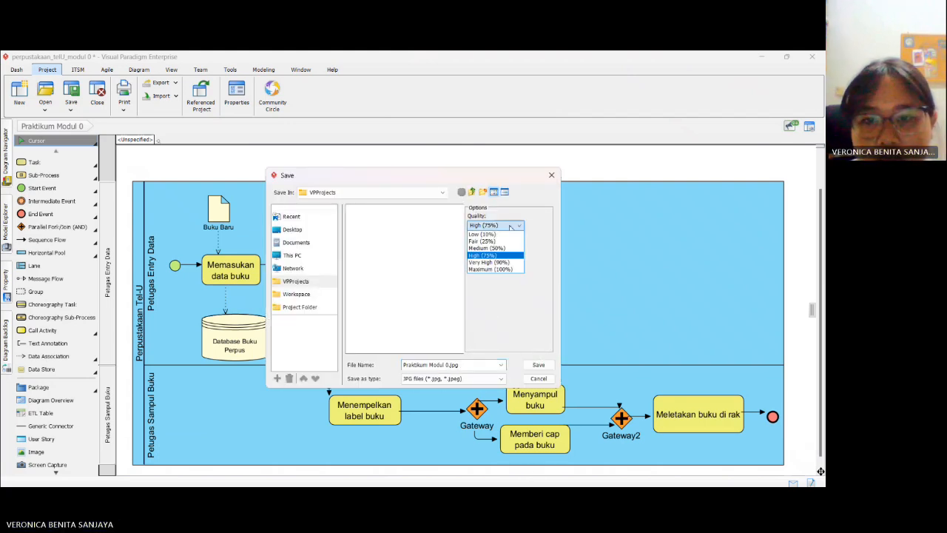
click(508, 270)
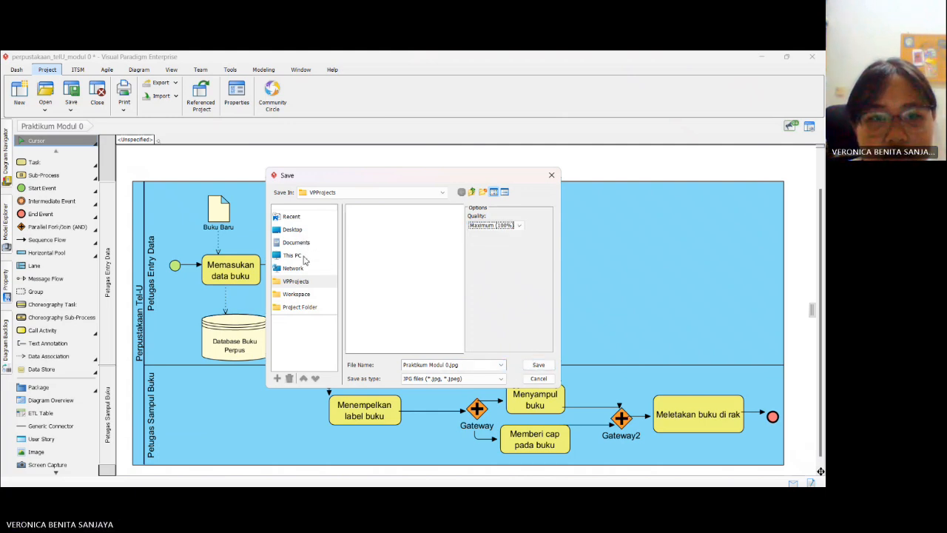
click(296, 243)
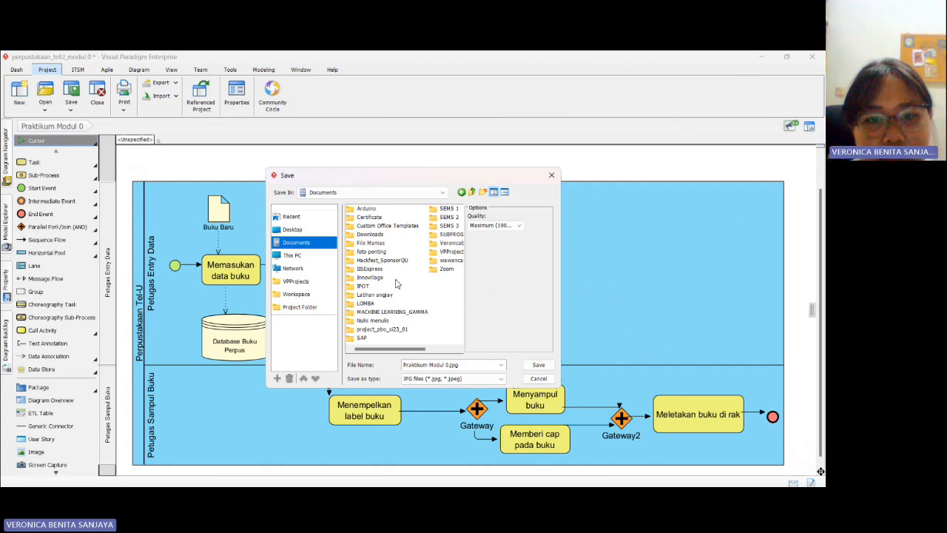
click(538, 365)
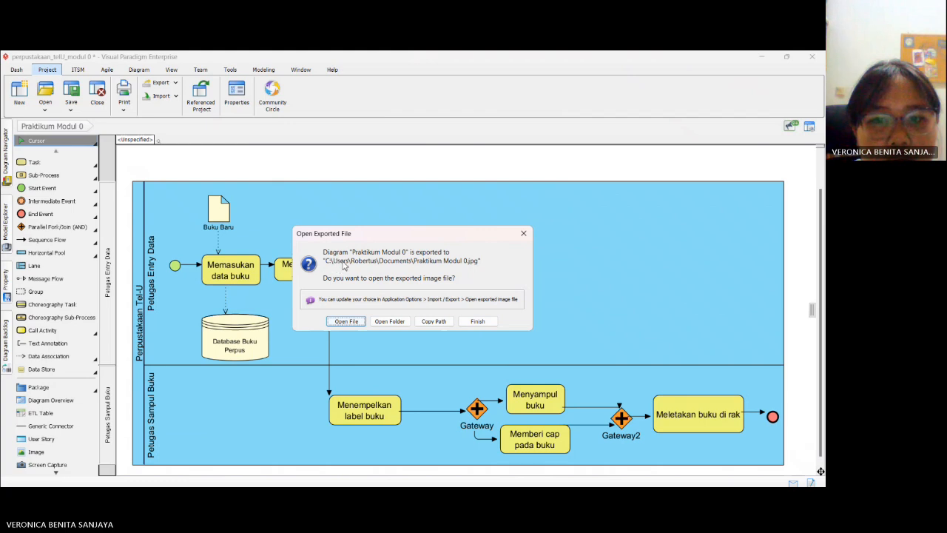
click(362, 323)
click(372, 234)
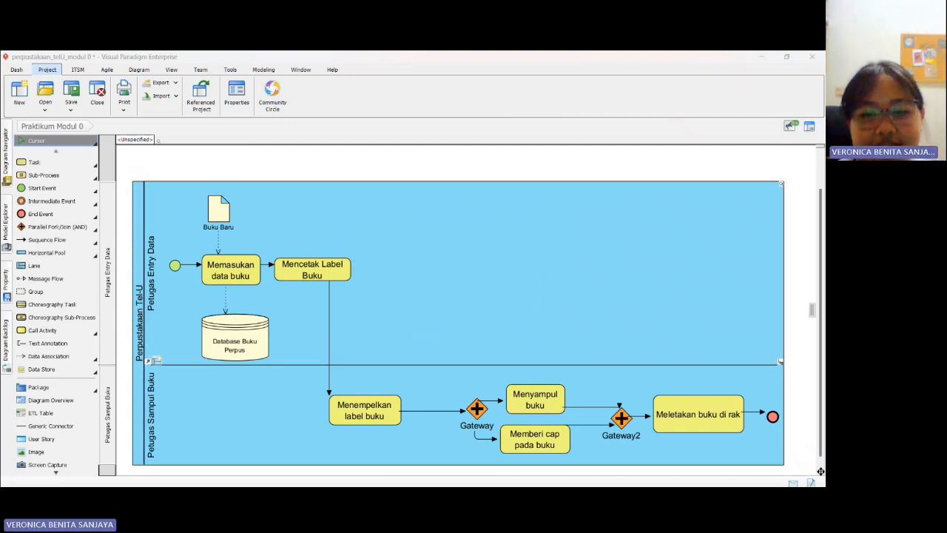
click(384, 474)
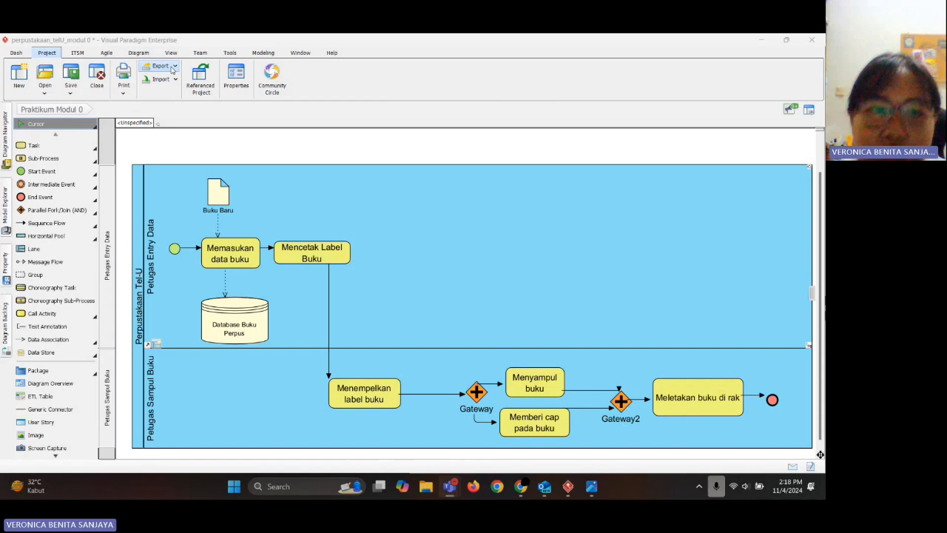
Step: Set up an export of diagrams as images with the PNG with Background type at 300 DPI
click(170, 67)
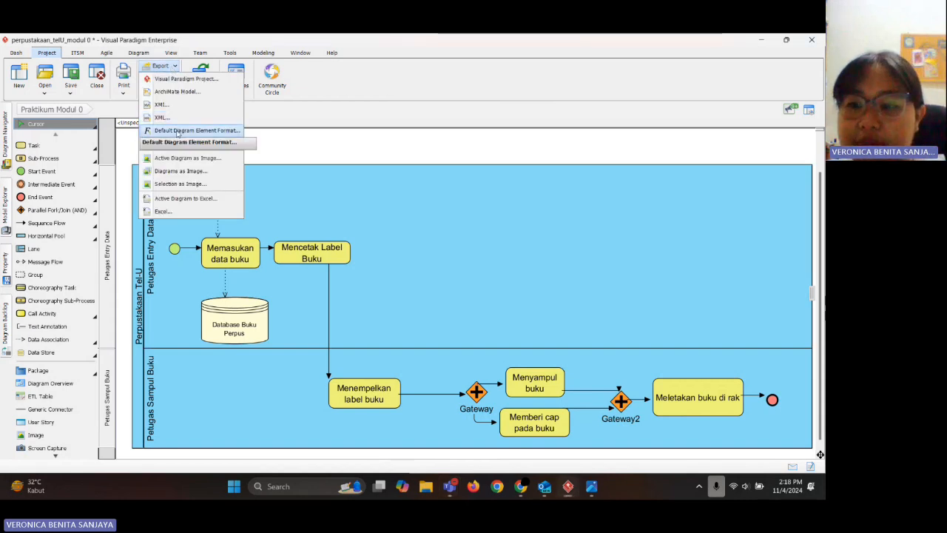
click(206, 175)
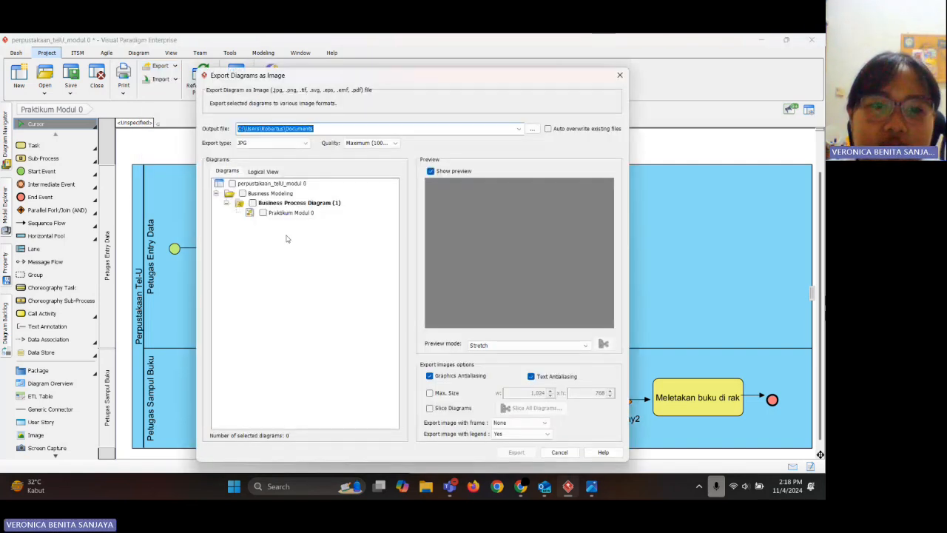
click(301, 143)
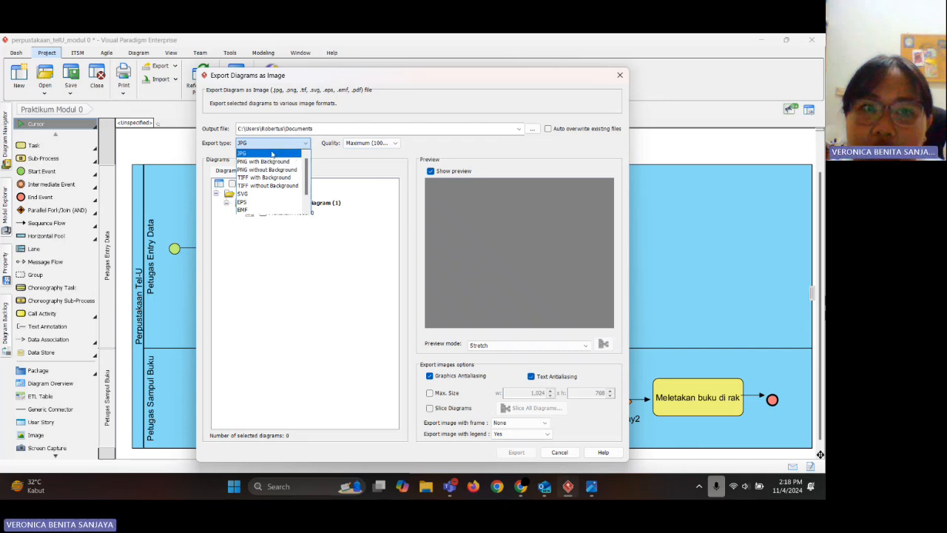
click(271, 163)
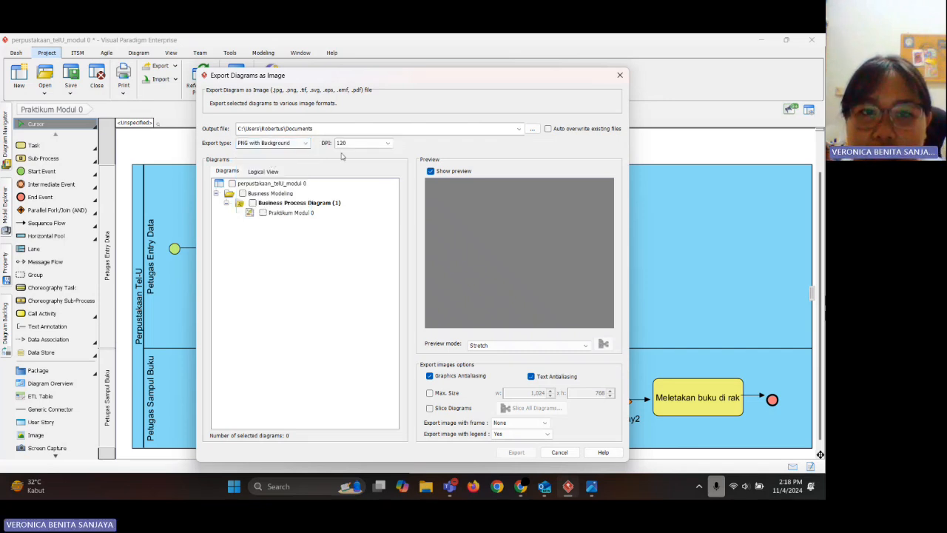
click(388, 143)
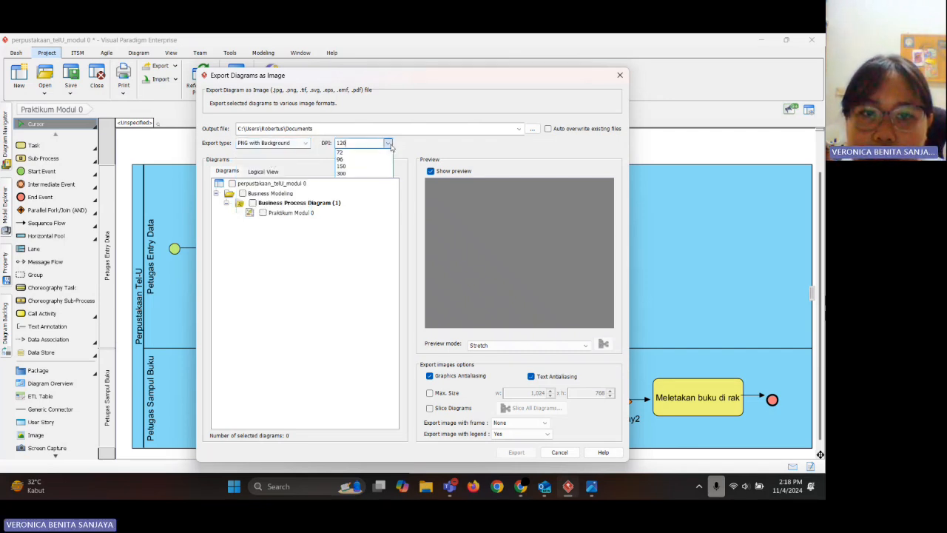
click(370, 179)
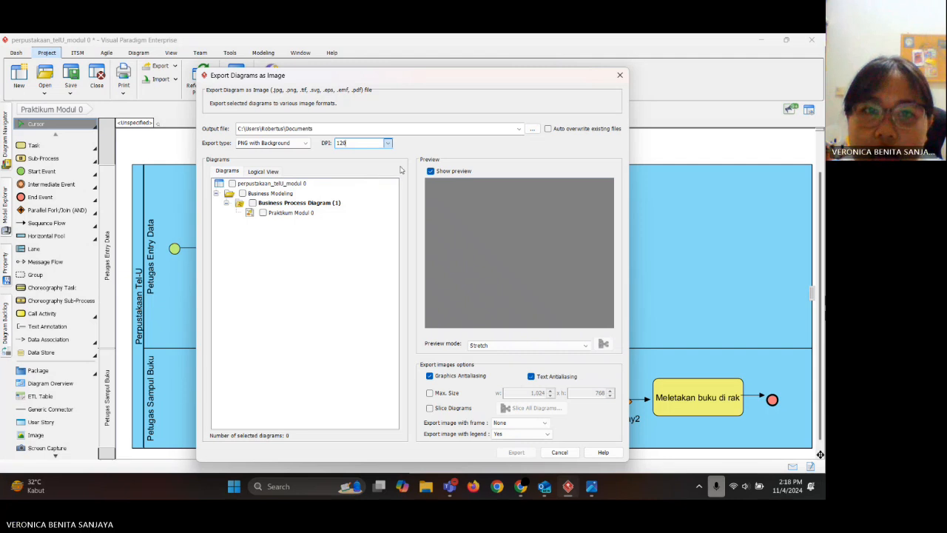
click(388, 143)
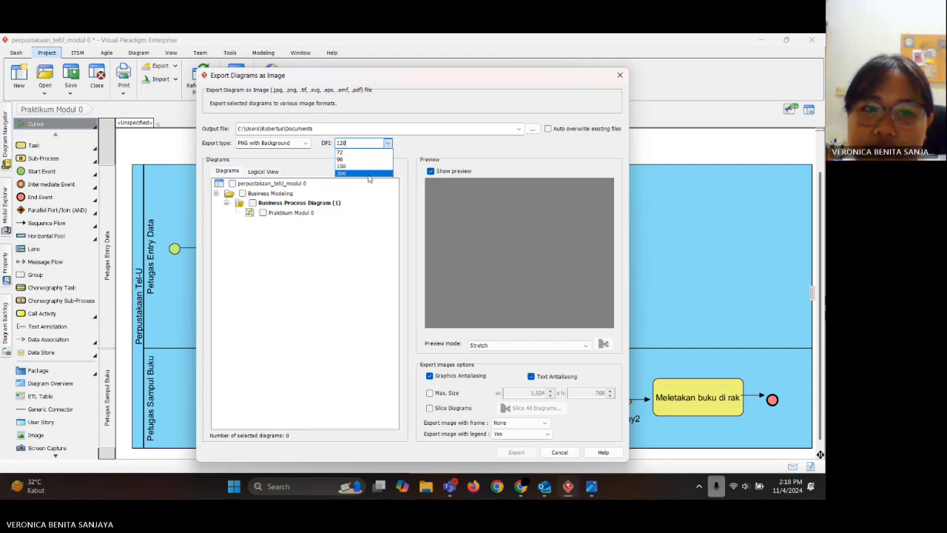
click(369, 174)
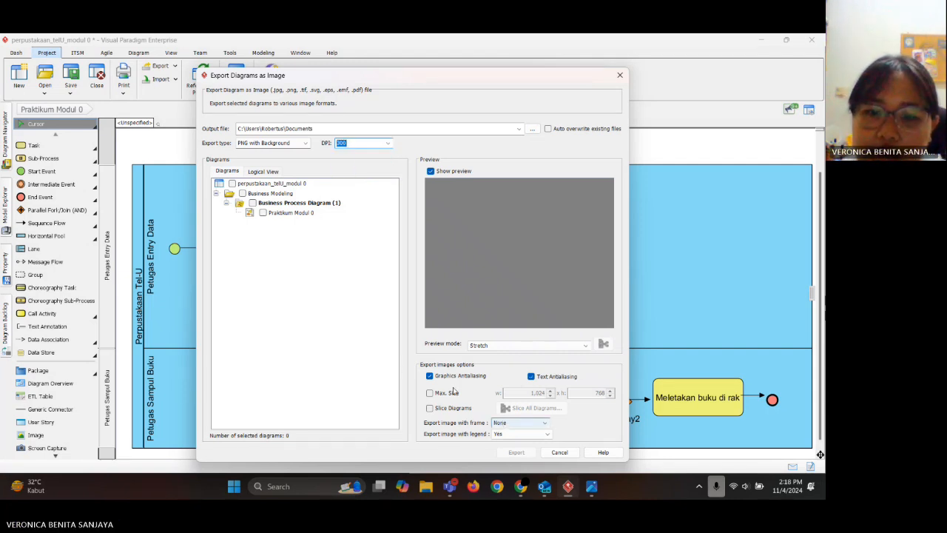
Step: Export only the Praktikum Modul 0 diagram with a maximum size of 1,024 x 768 and open the exported PNG
click(430, 393)
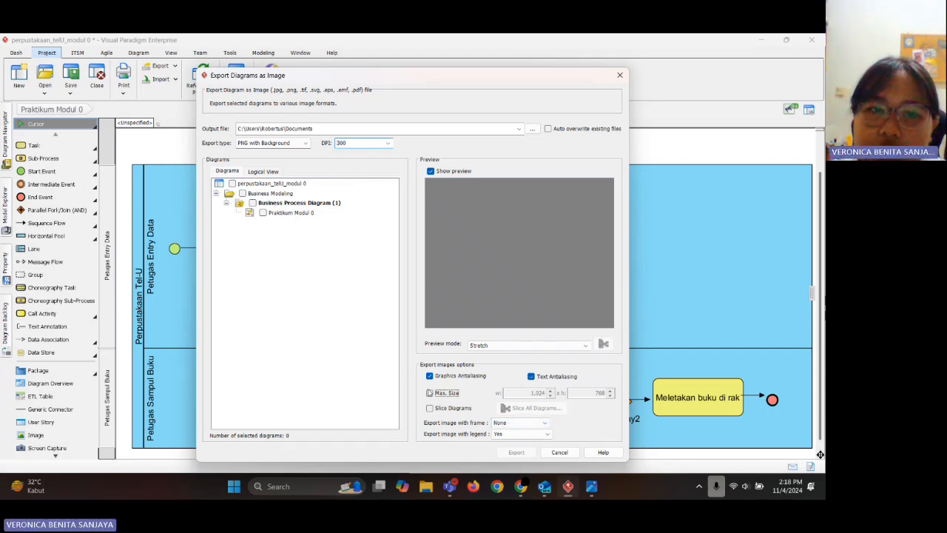
click(253, 204)
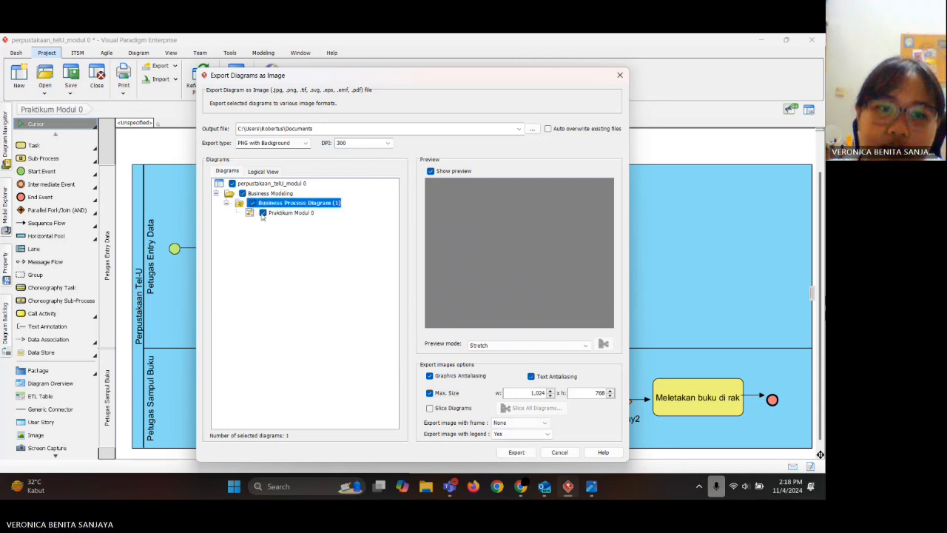
click(252, 203)
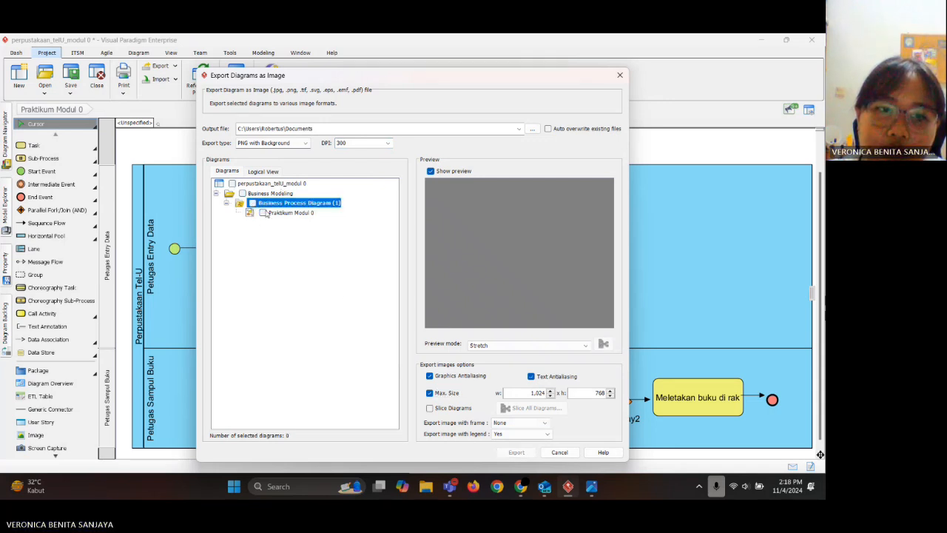
click(263, 213)
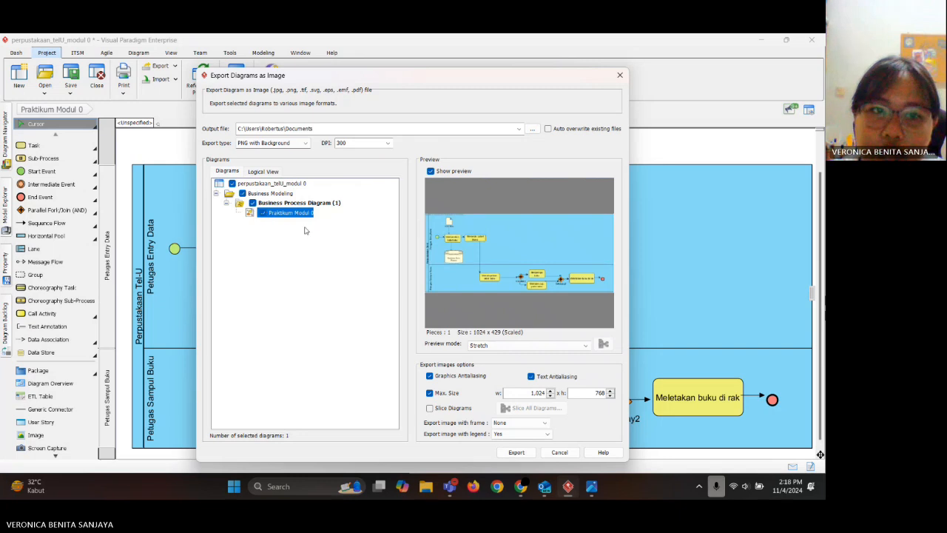
click(517, 453)
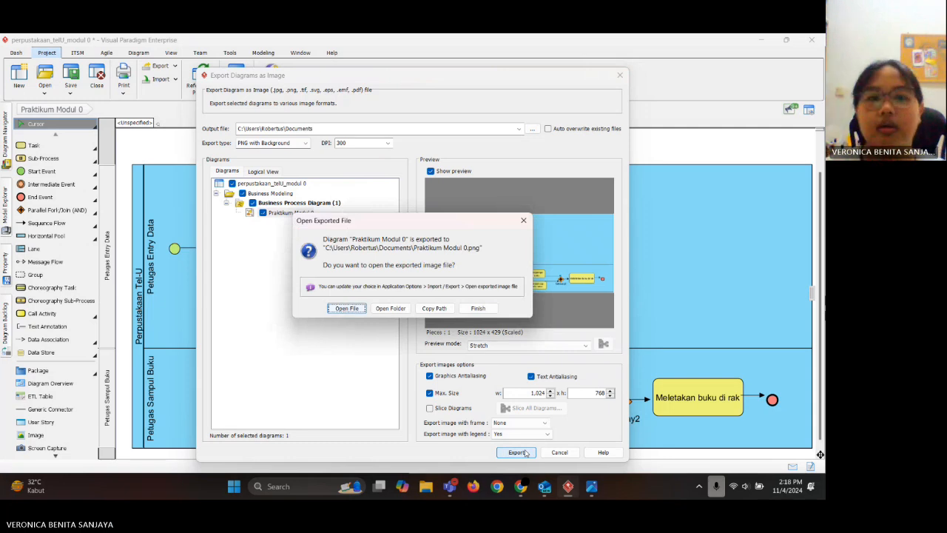
click(347, 309)
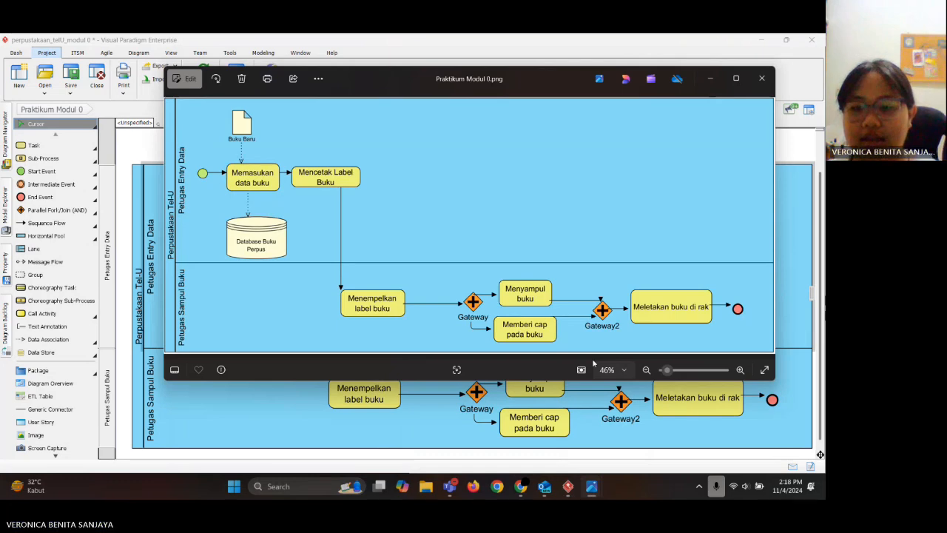
Step: Bring up the exported JPG and arrange its window and the PNG's window to compare the two images
mouse_move(591, 486)
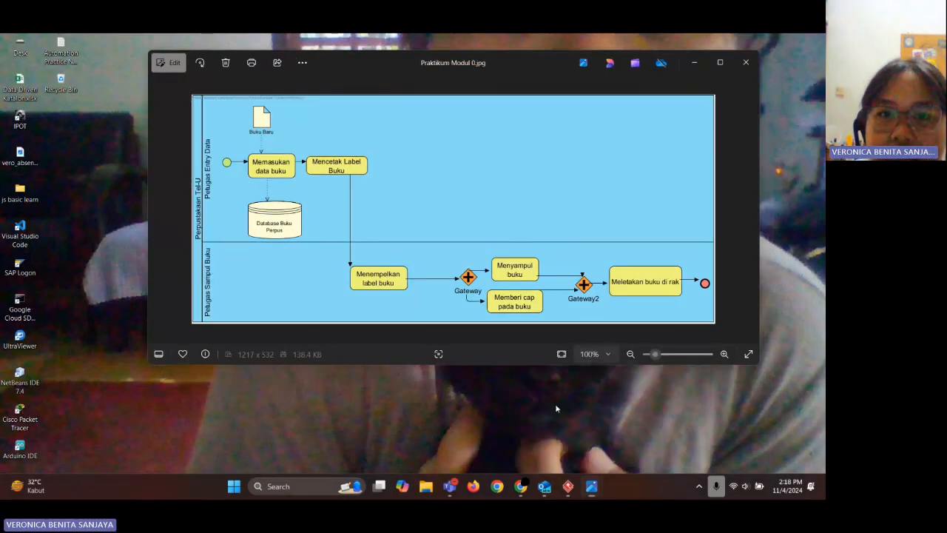
click(555, 403)
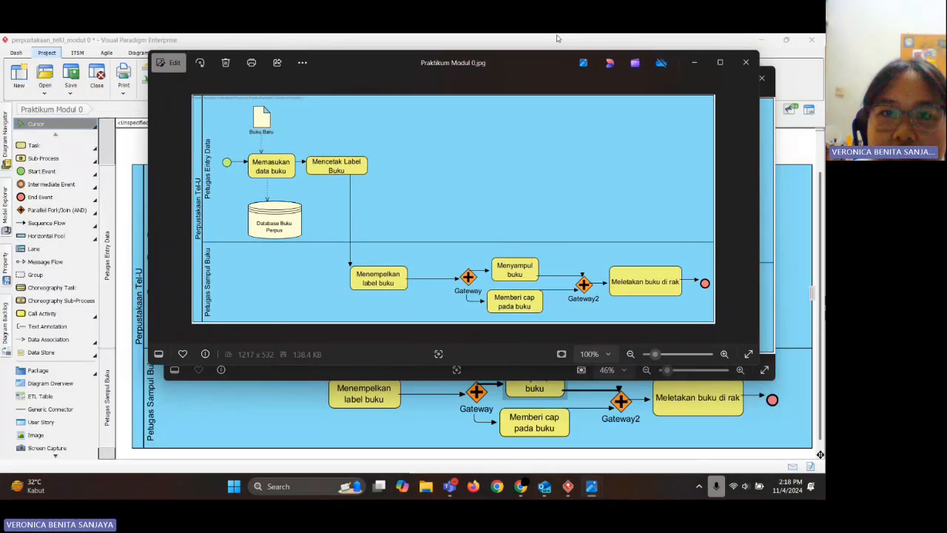
drag(485, 62, 529, 172)
drag(530, 76, 509, 432)
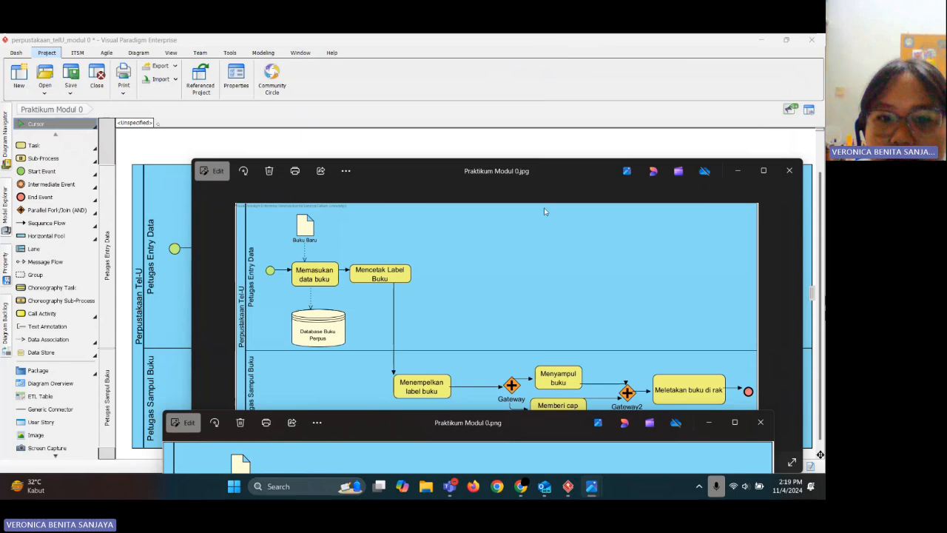
click(524, 172)
drag(524, 172, 481, 96)
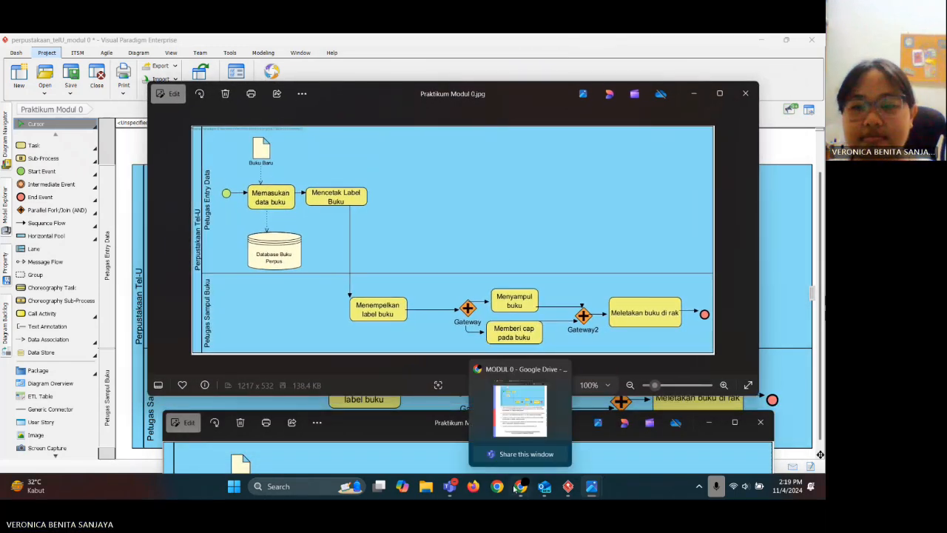